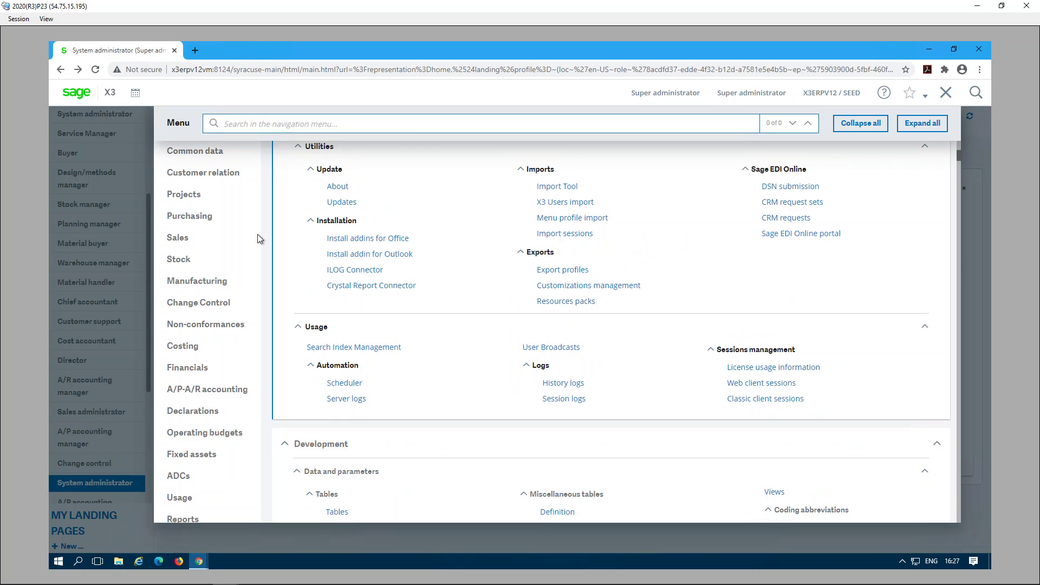
- Examine the functions listed under Setup in the navigation menu, down to the Fixed assets section
scroll(236, 211, "up", 2)
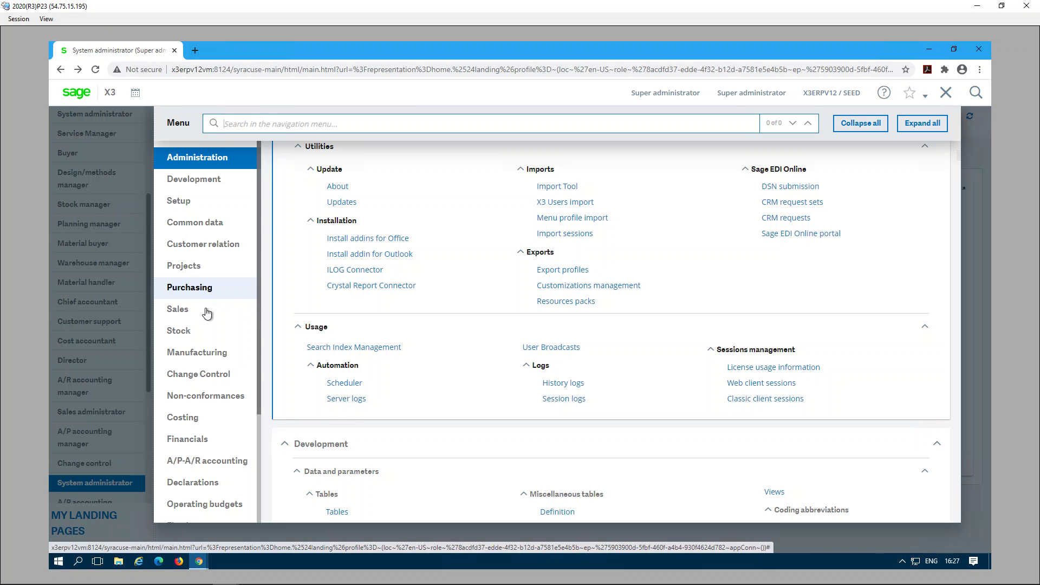
left_click(191, 209)
scroll(473, 278, "down", 15)
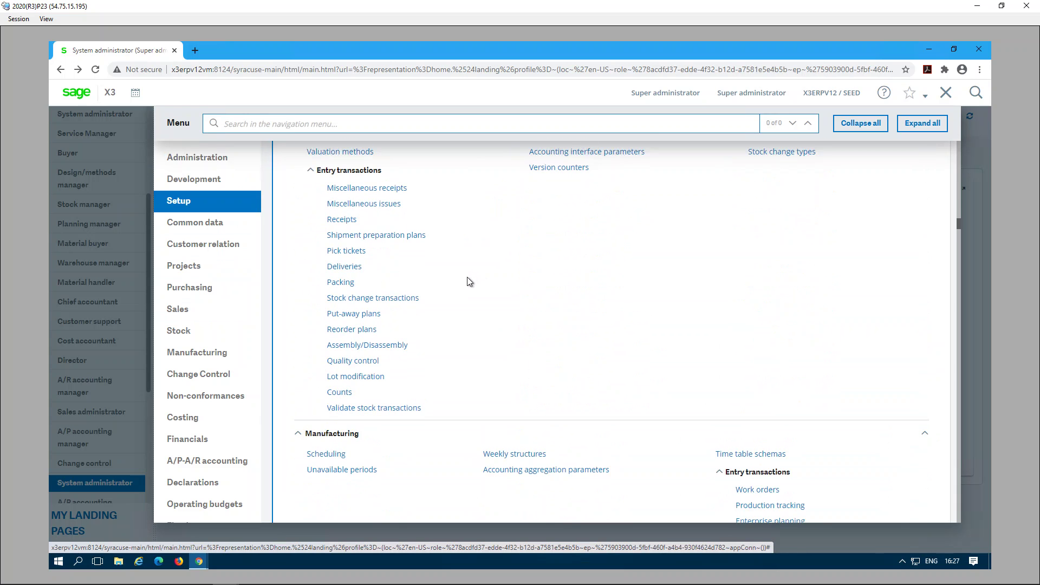
scroll(470, 280, "down", 15)
scroll(476, 280, "down", 5)
scroll(475, 280, "down", 1)
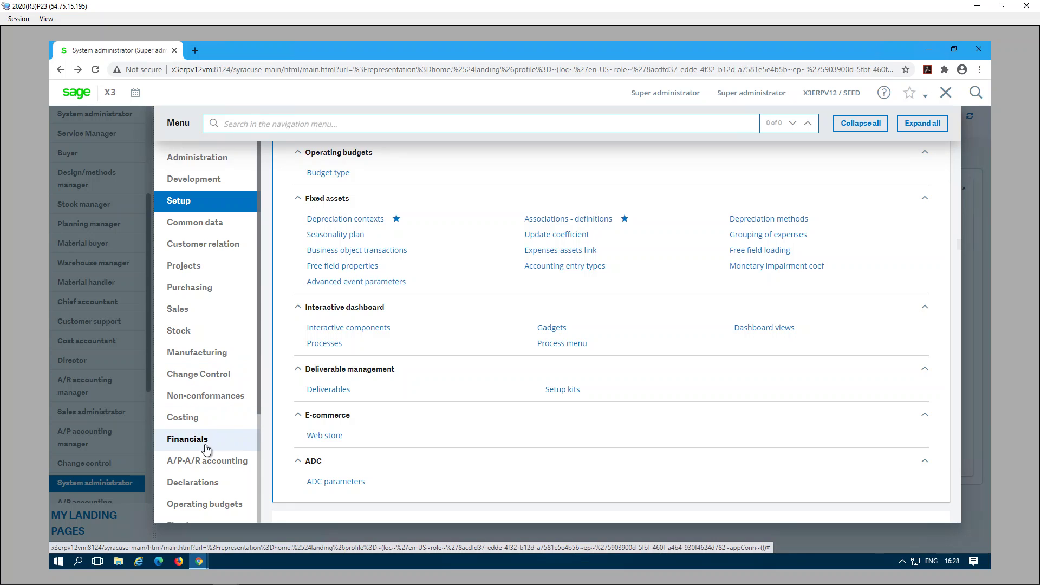
- Open the Assets function of the Fixed assets module
scroll(200, 420, "down", 1)
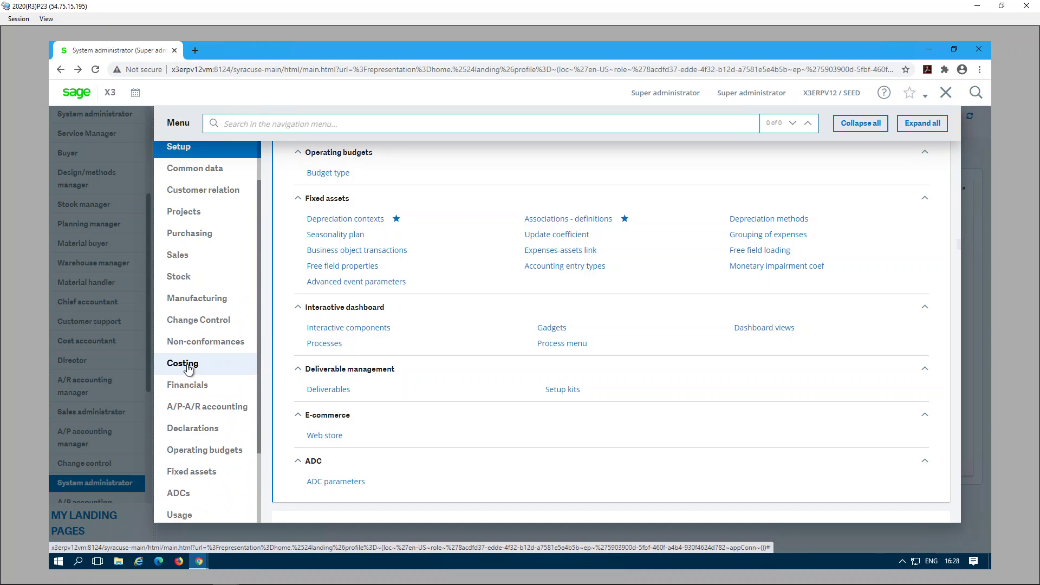
left_click(194, 472)
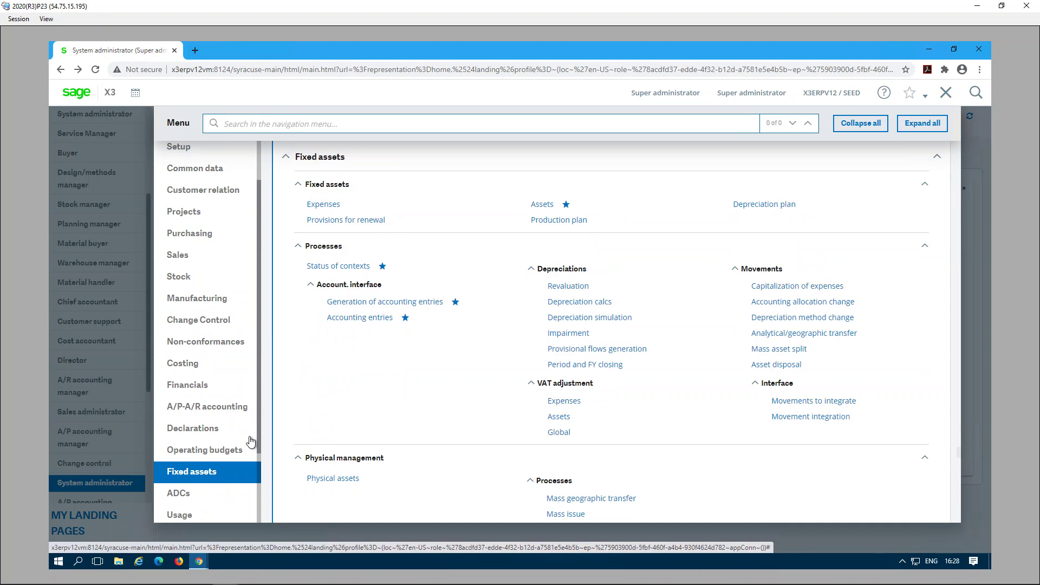
left_click(544, 205)
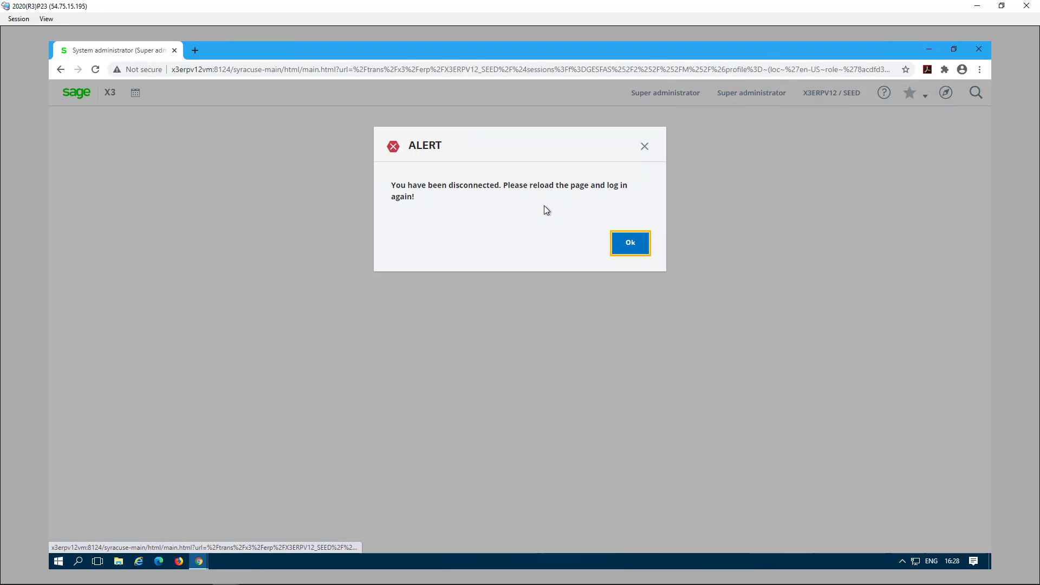
- Reload the disconnected page and sign in again with the saved login and password
left_click(615, 252)
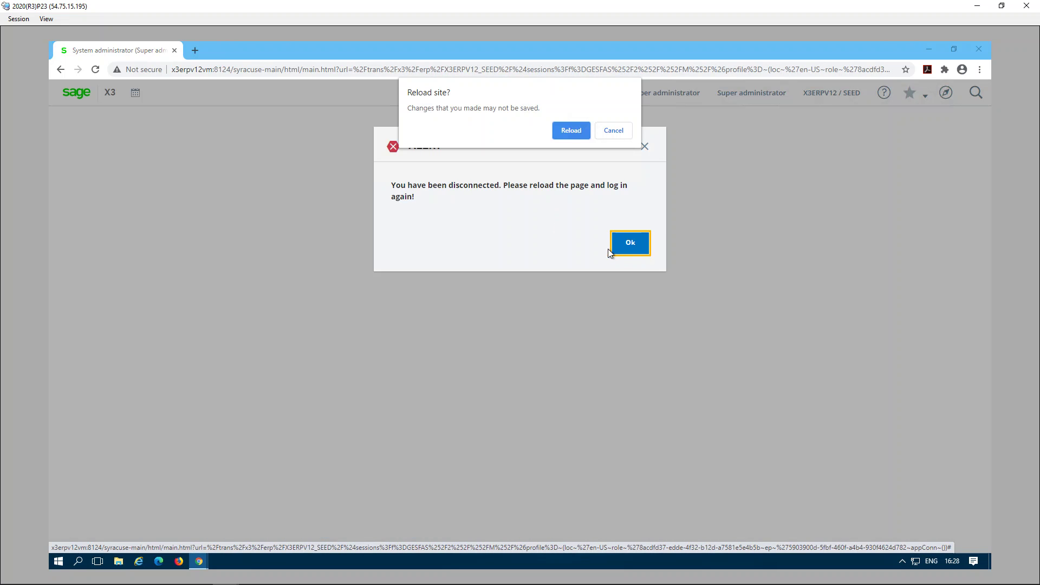
left_click(578, 136)
left_click(172, 168)
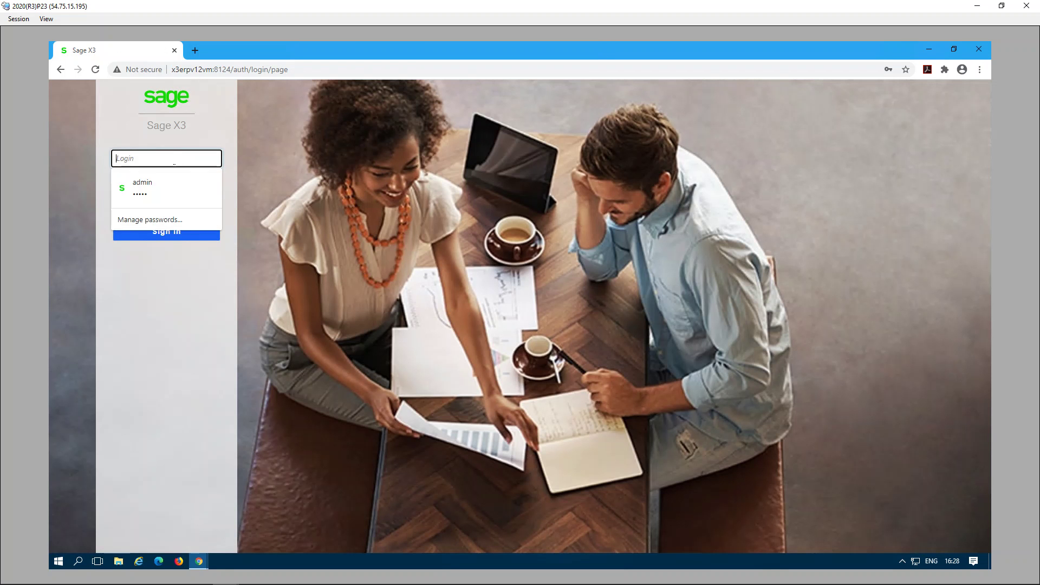
left_click(168, 179)
left_click(169, 239)
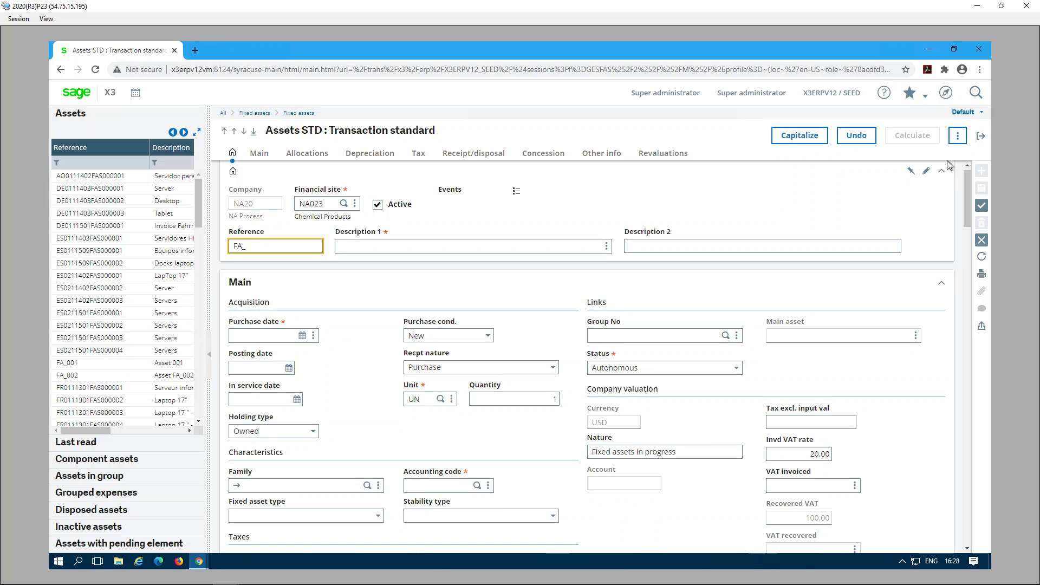
- Give the new asset the reference FA_003 and the first description "Fixed Assets 003"
type("003")
key("Tab")
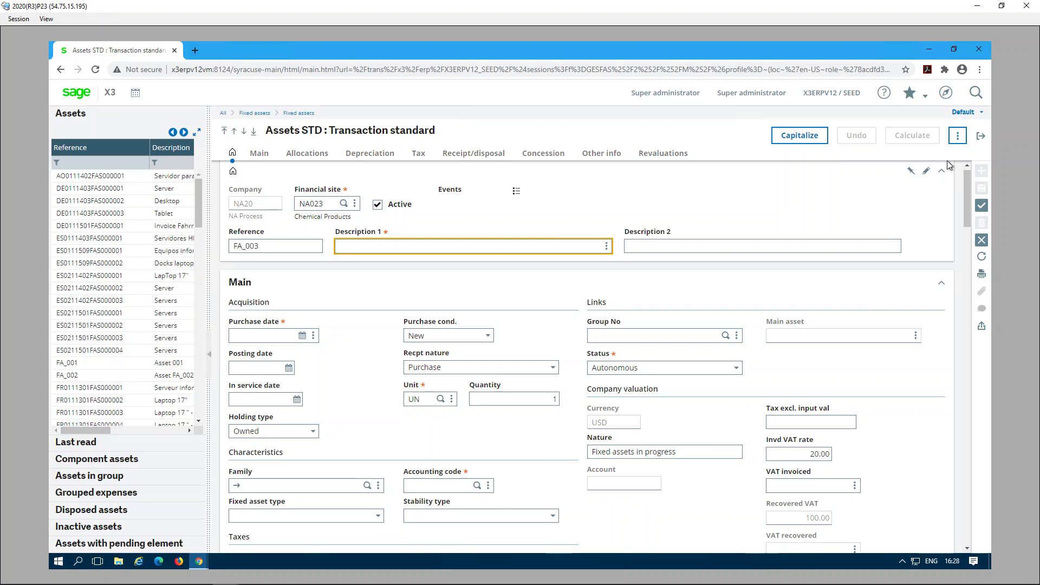
type("Fixed Assets 003")
key("Tab")
key("Tab")
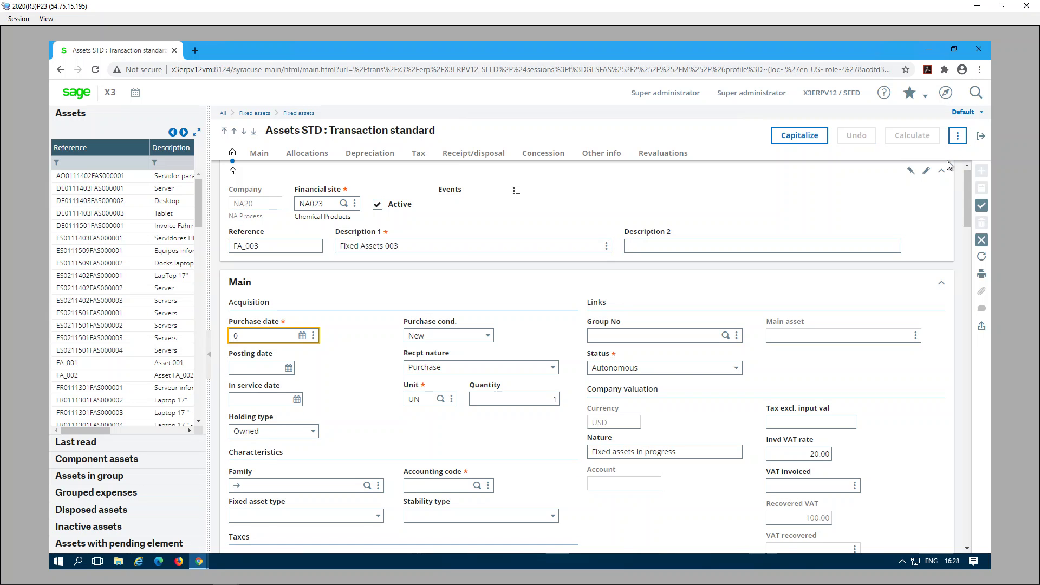
- Set the asset's purchase date to 01/01/2020 and accept the same posting and in-service dates
type("01012020")
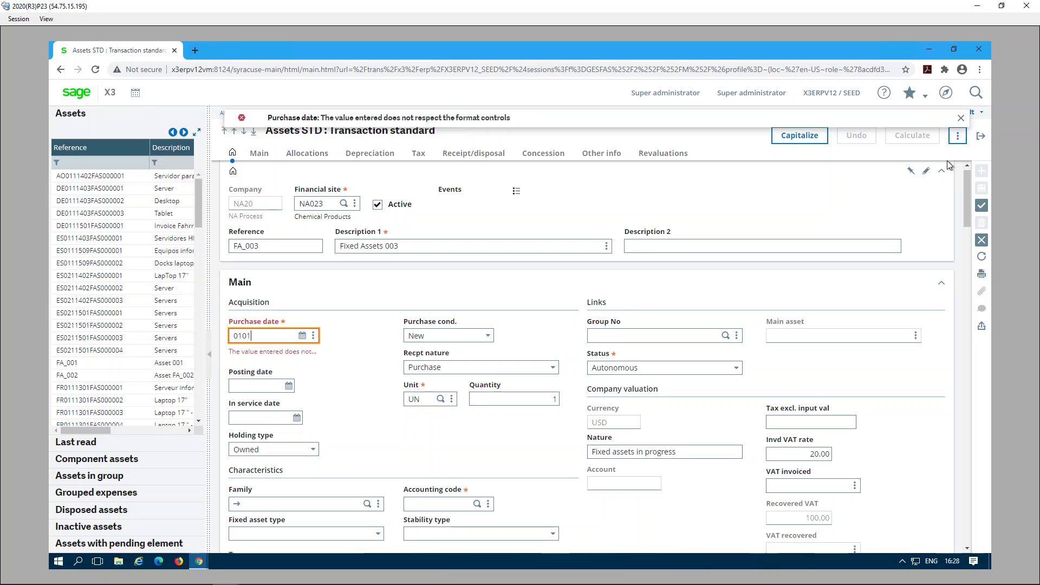
key("Tab")
key("Tab")
key("Tab")
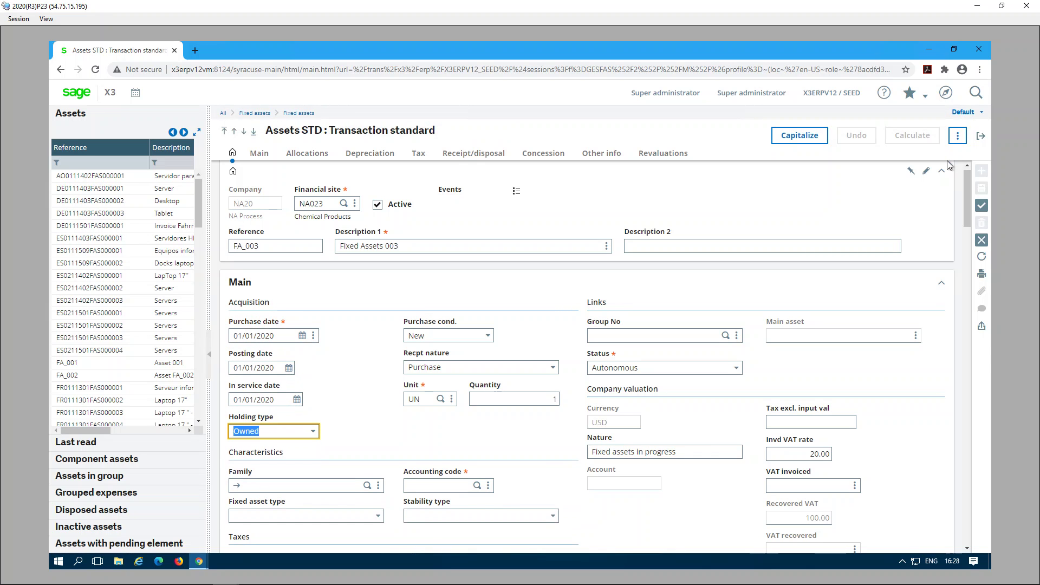
- Keep the default holding type and assign the asset to the OFFICEFURNITURE family
key("Tab")
key("Tab")
key("Tab")
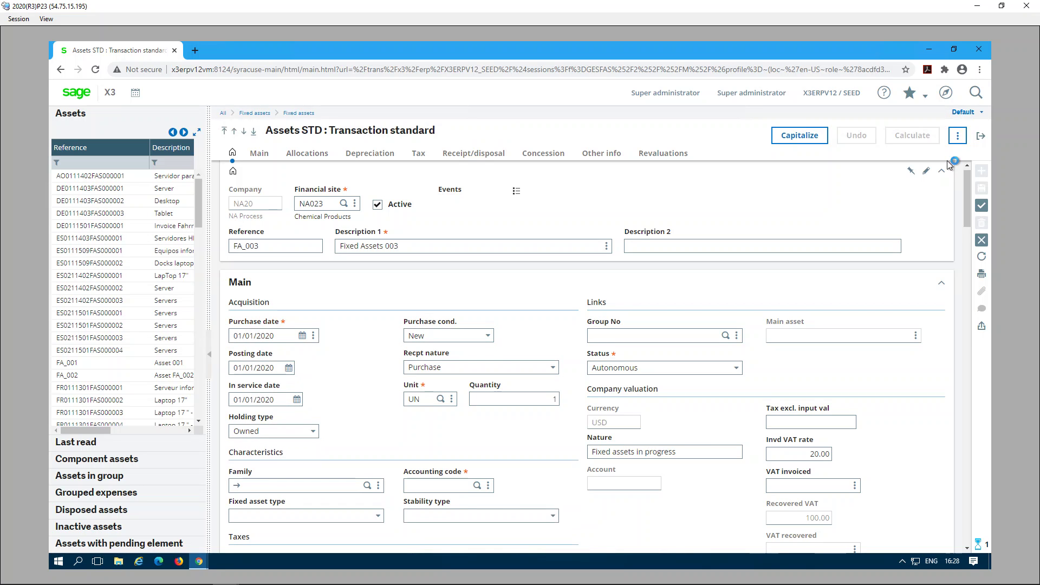
key("Tab")
key("Tab")
key("shift+Tab")
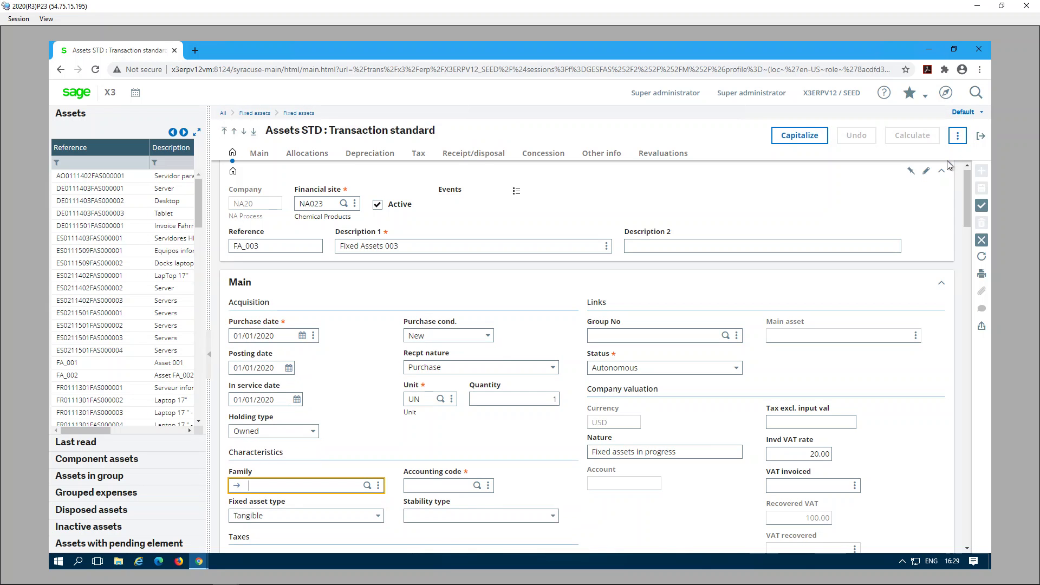
left_click(367, 486)
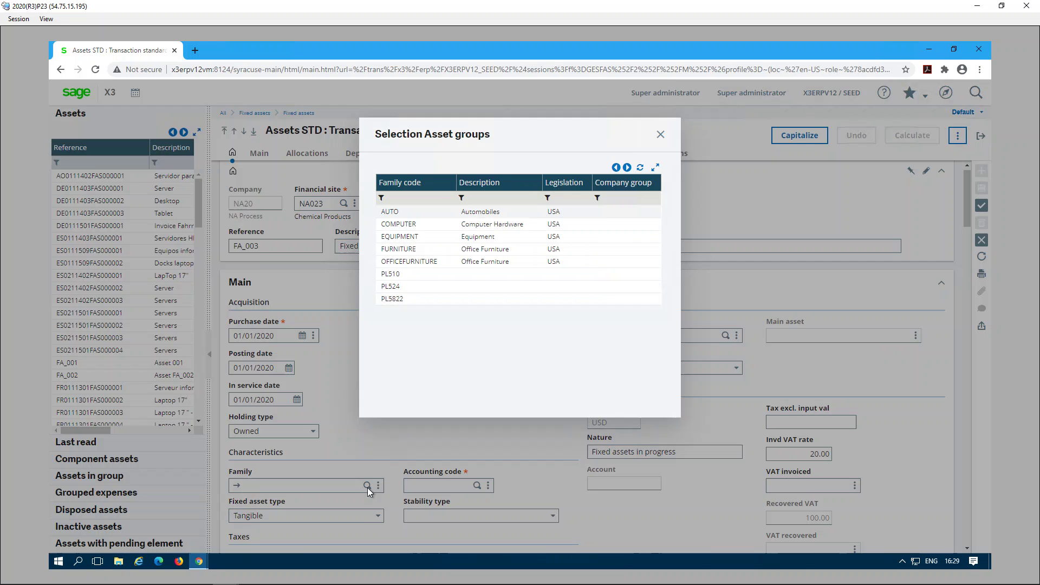
left_click(421, 262)
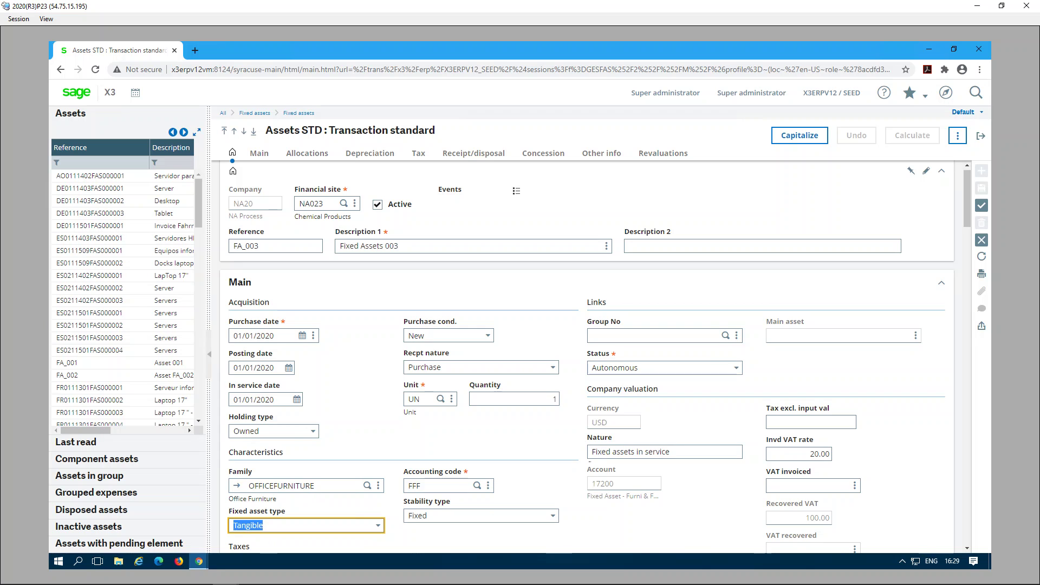
- Enter a balance sheet value of 15,000 in the Accounts depreciation plan and create the asset
scroll(573, 470, "down", 6)
scroll(572, 470, "down", 8)
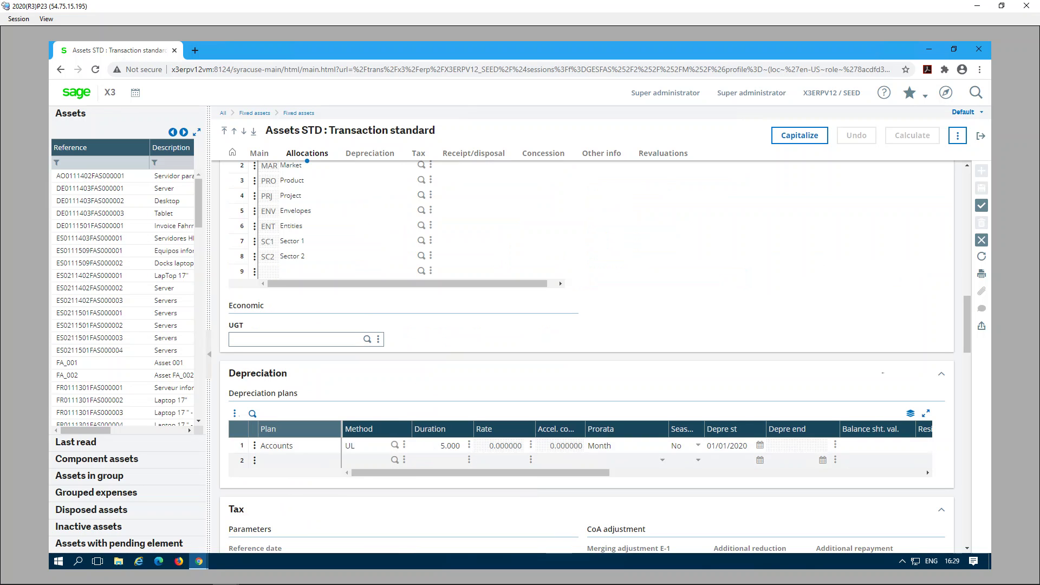
left_click(981, 208)
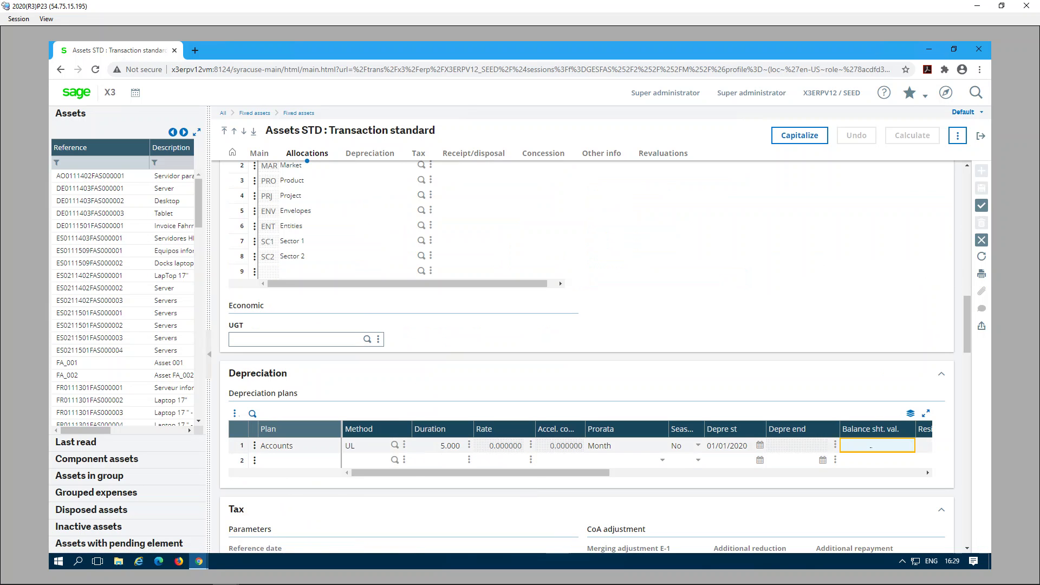
type("15,000")
key("Tab")
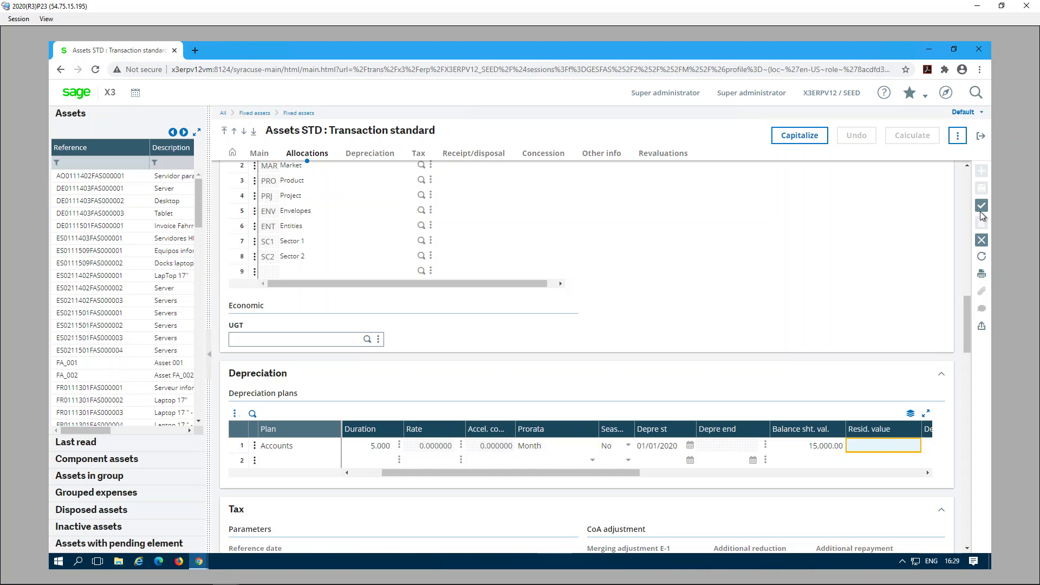
left_click(980, 207)
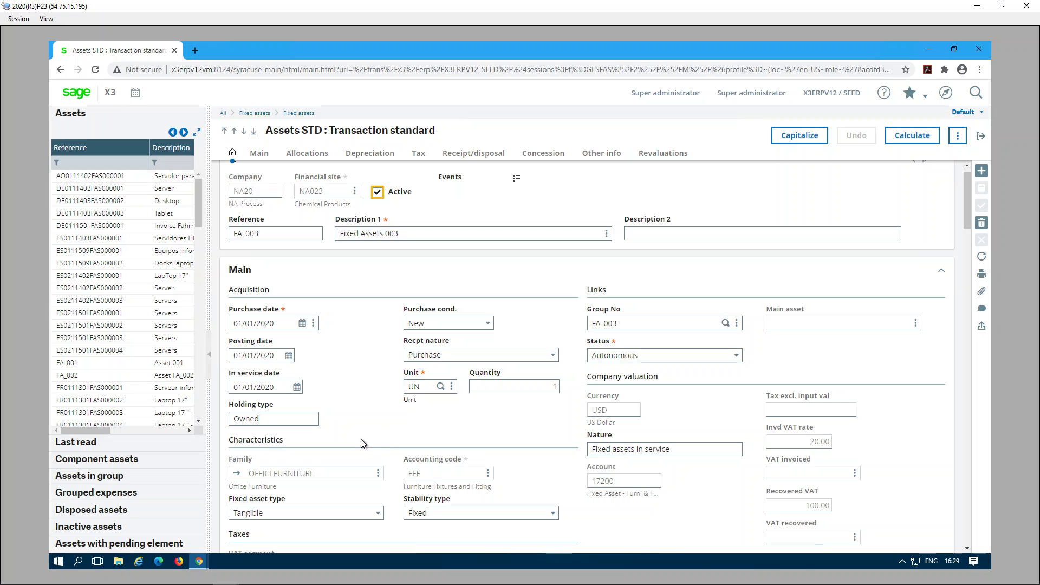
- Close the asset record and open Associations - definitions from the favorites
left_click(981, 138)
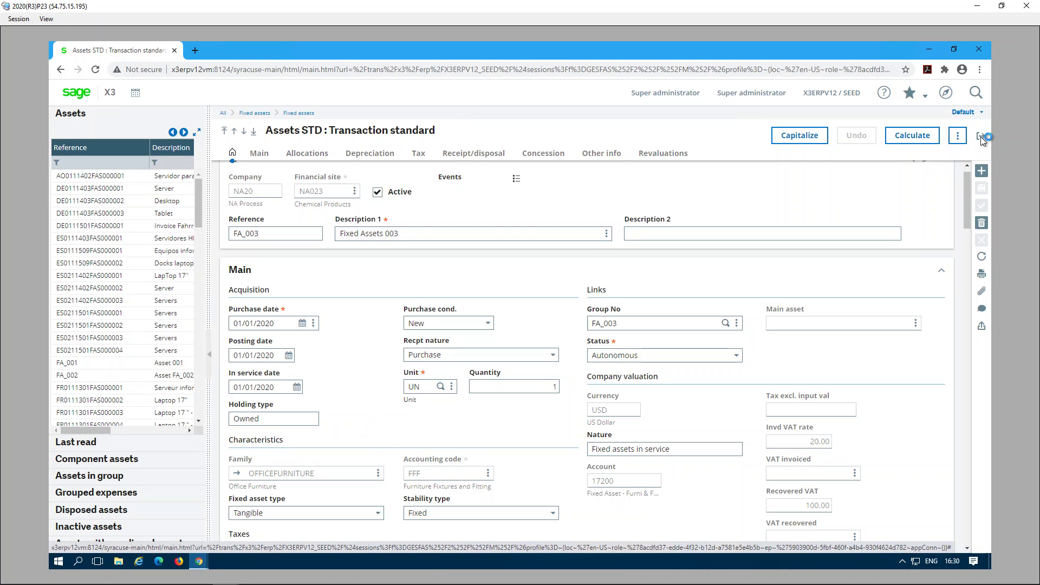
left_click(946, 97)
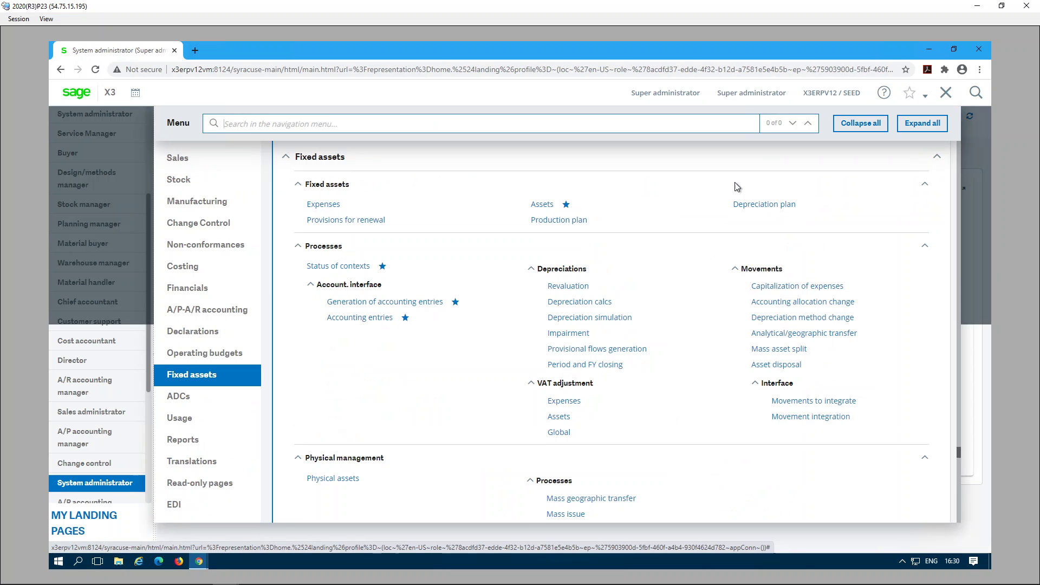
left_click(925, 96)
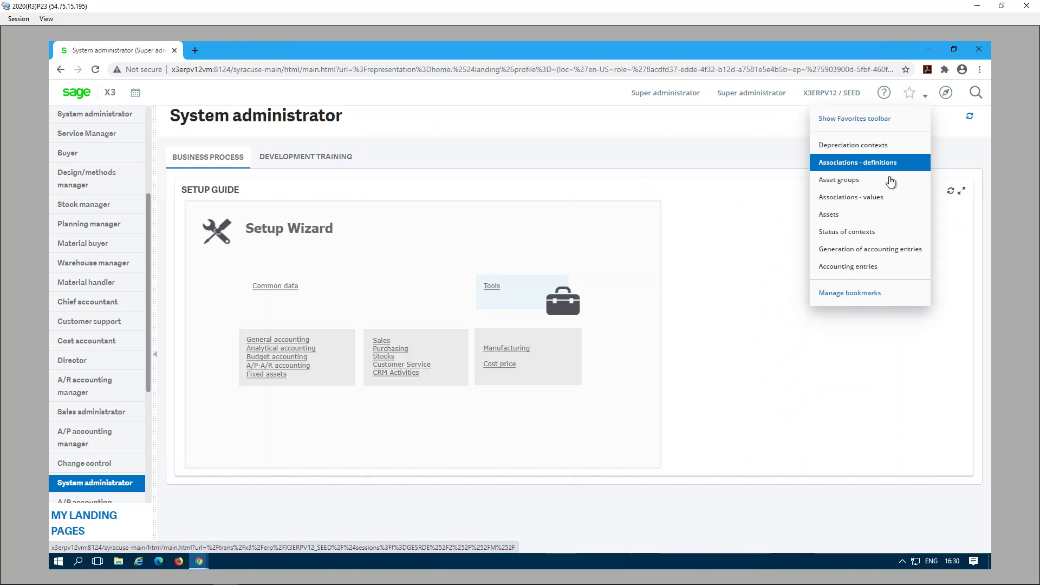
left_click(860, 163)
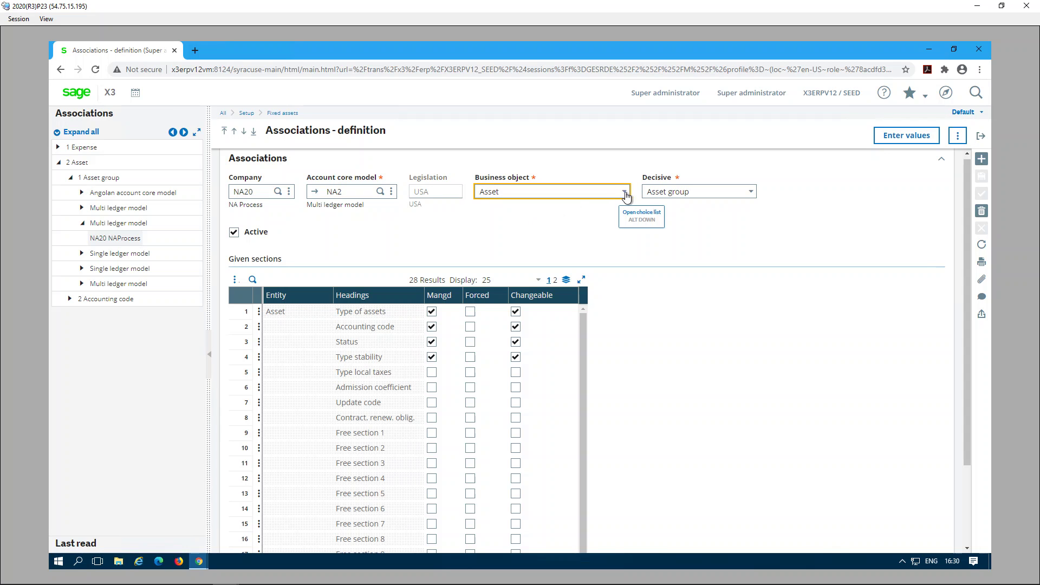
- Examine the choices available for the association's business object and decisive criterion, keeping Asset and Asset group
left_click(625, 193)
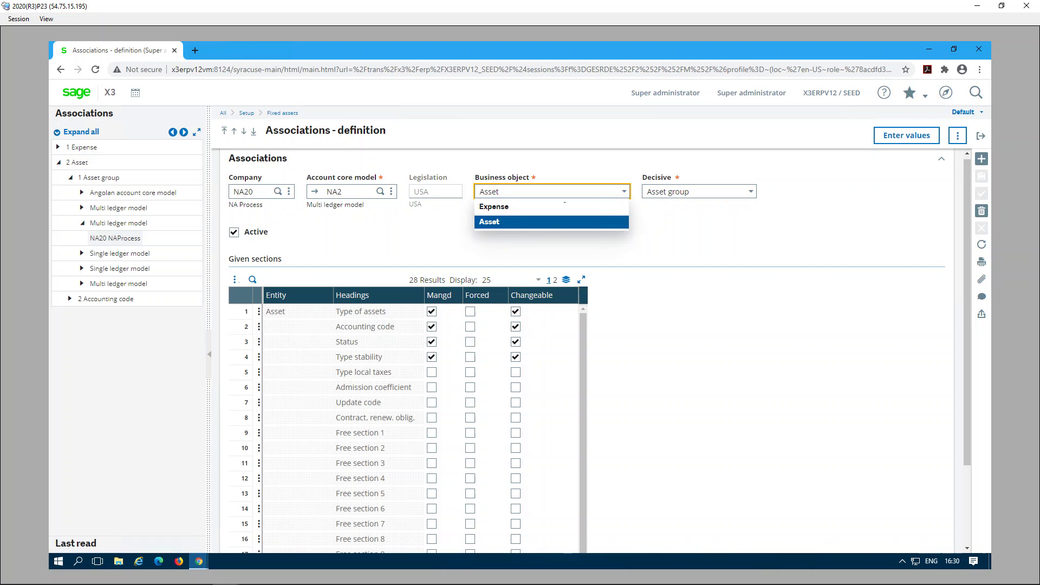
left_click(654, 210)
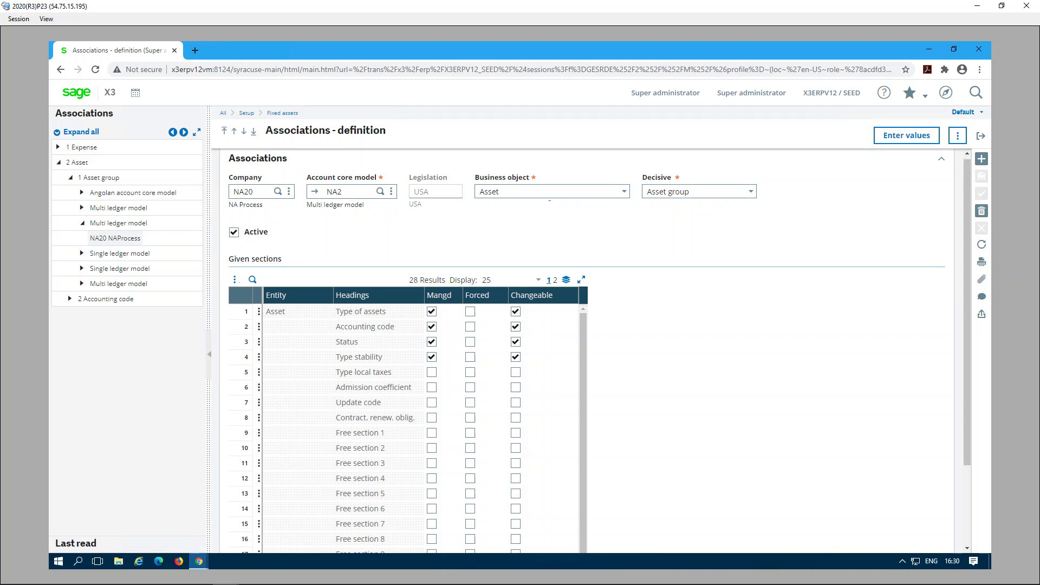
left_click(752, 193)
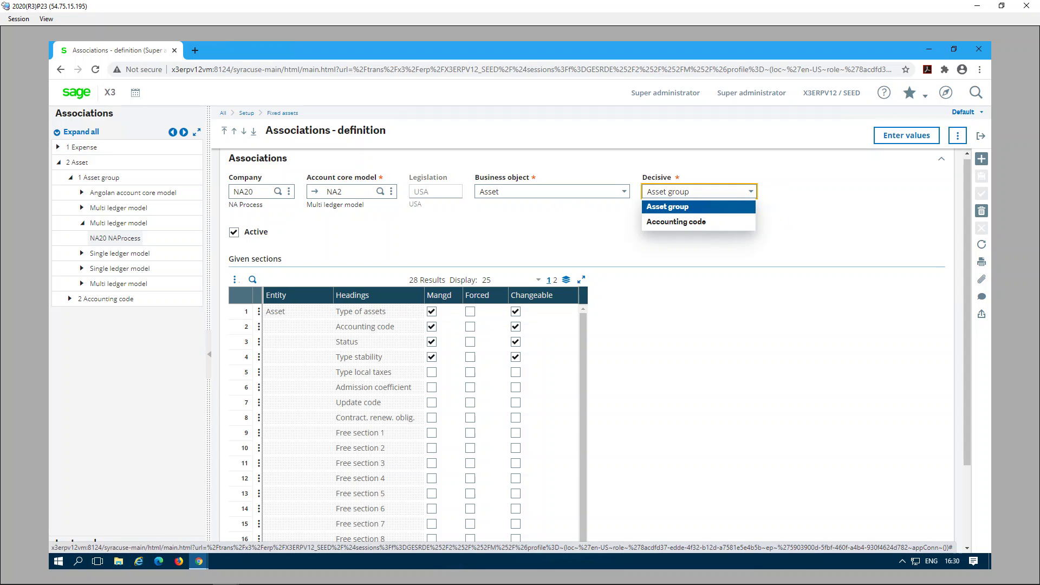
key("Escape")
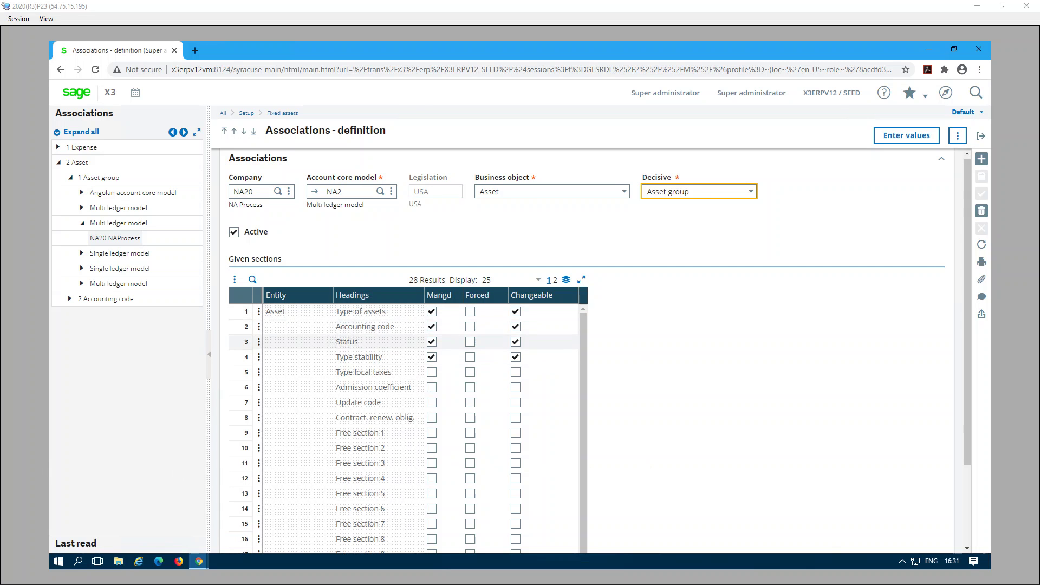
- Review which given sections of the association are marked as managed, forced and changeable, including those under Plan Accounts
scroll(448, 449, "down", 3)
left_click(445, 447)
scroll(444, 448, "down", 2)
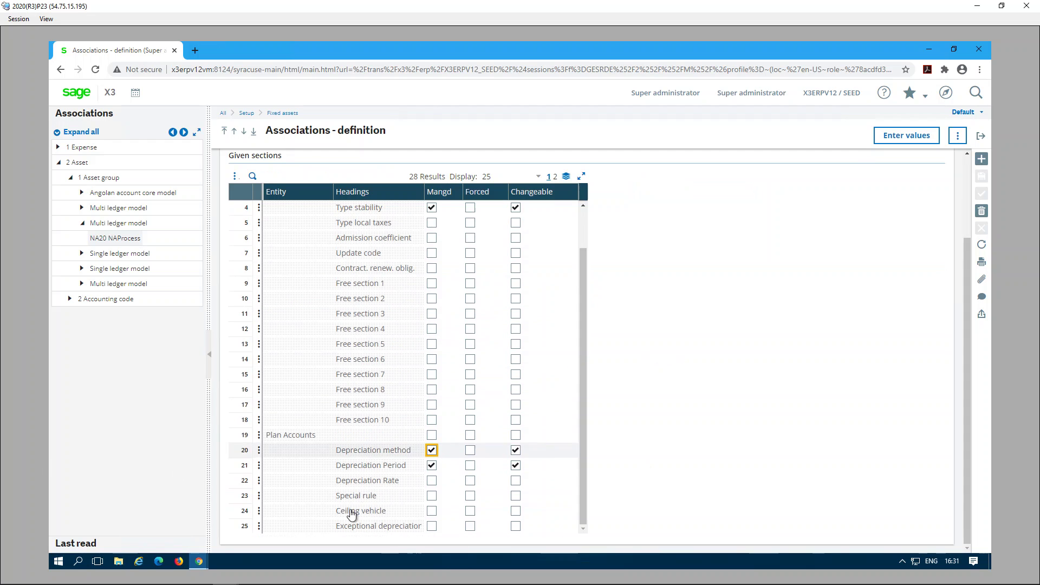
left_click(500, 467)
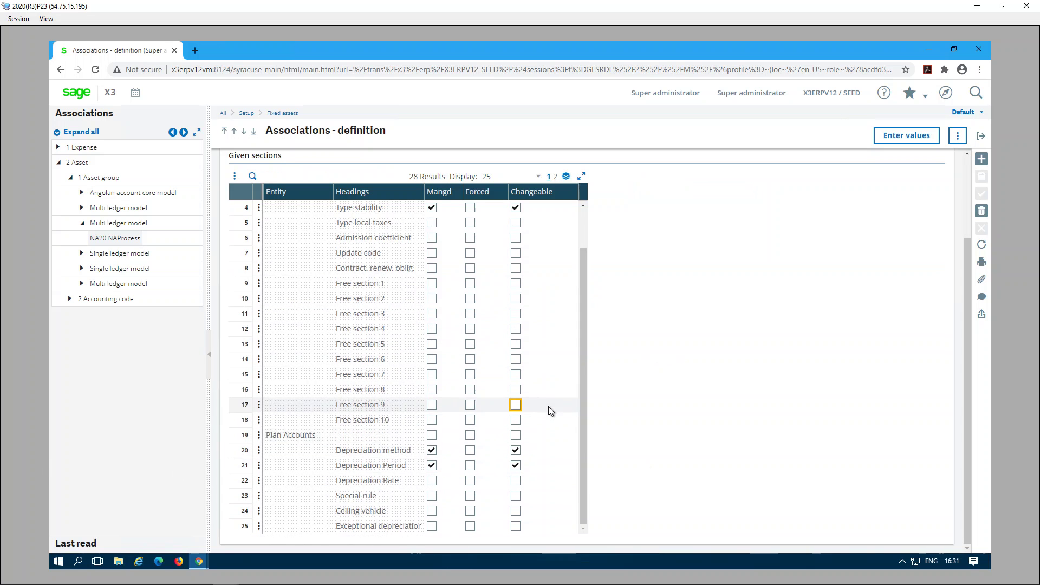
scroll(548, 406, "up", 3)
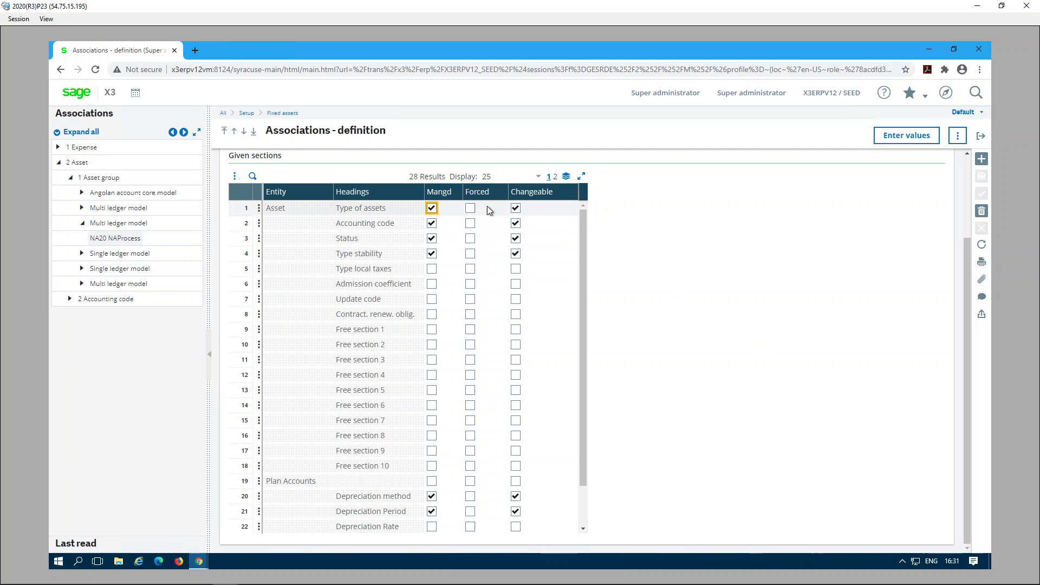
- Try marking Type local taxes as managed and changeable, check the second page of given sections, and abandon the changes
left_click(514, 271)
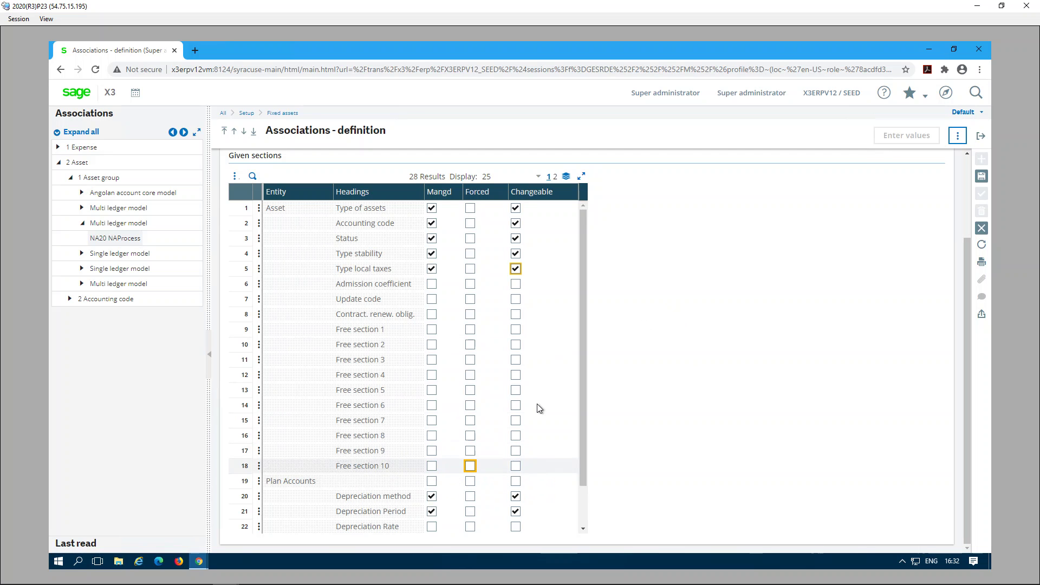
left_click(556, 177)
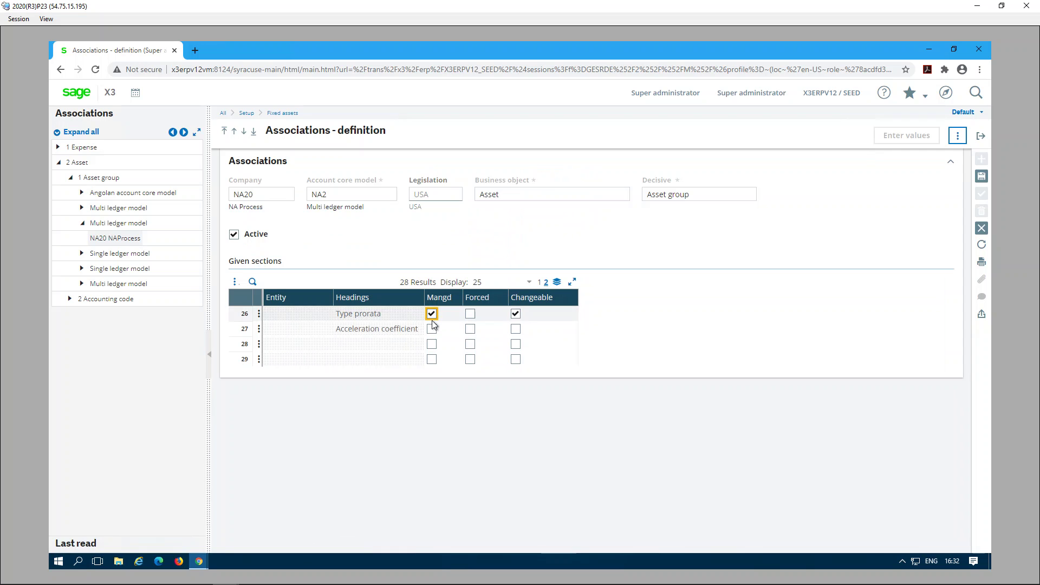
left_click(982, 230)
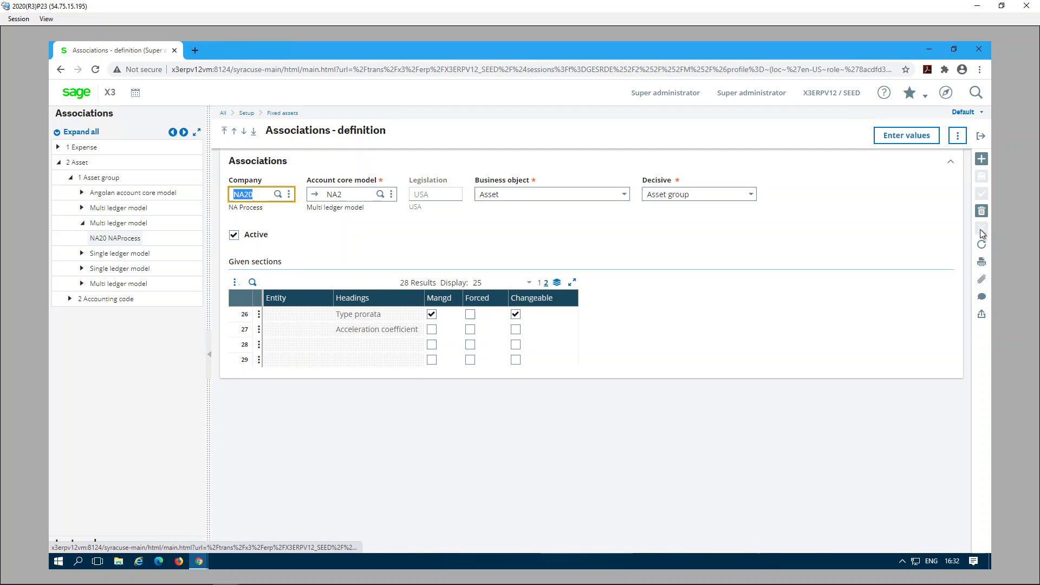
- Close the association definition and open Asset groups from the favorites
left_click(981, 139)
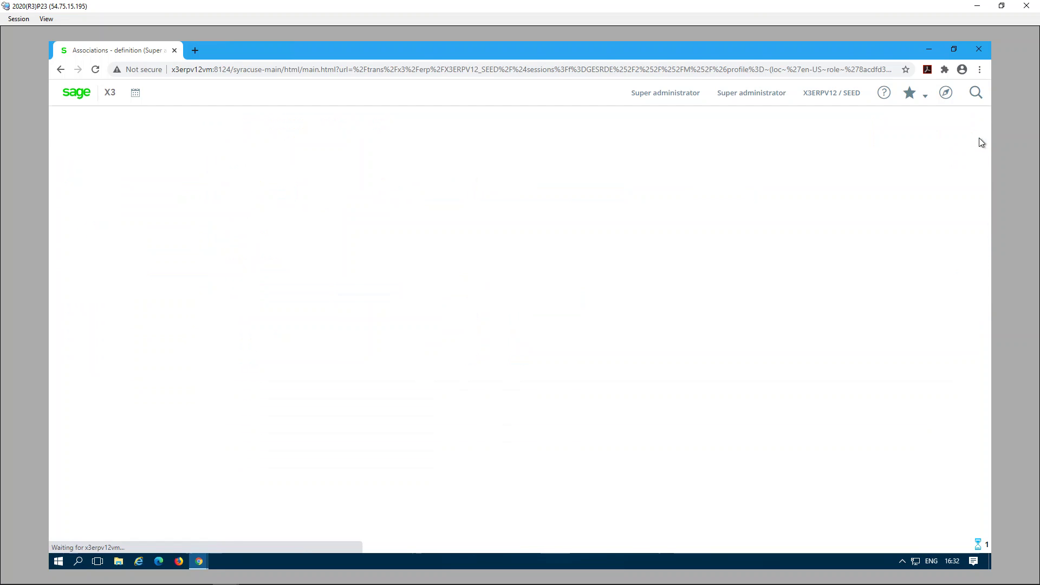
left_click(943, 96)
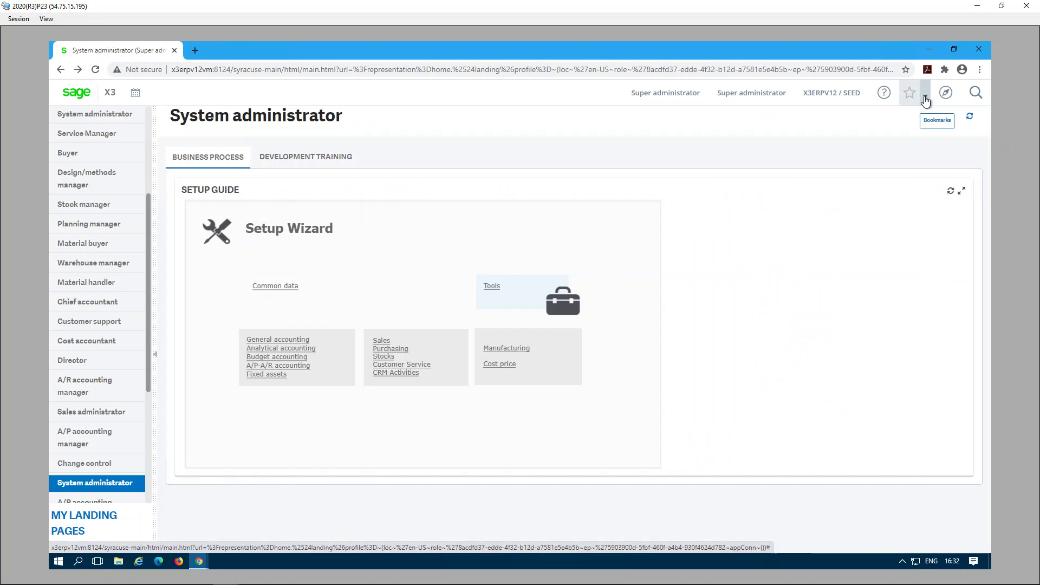
left_click(926, 100)
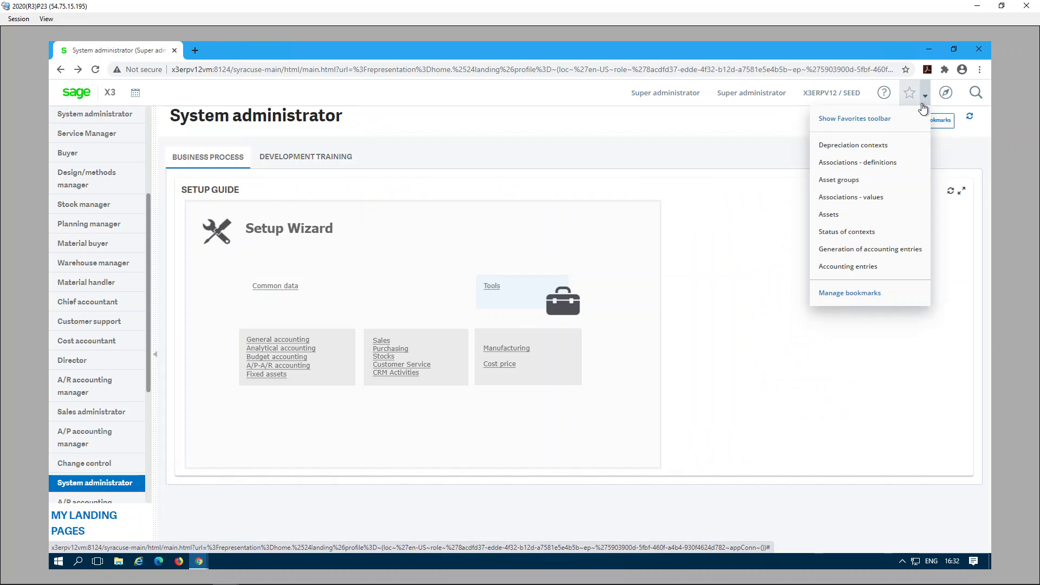
left_click(828, 182)
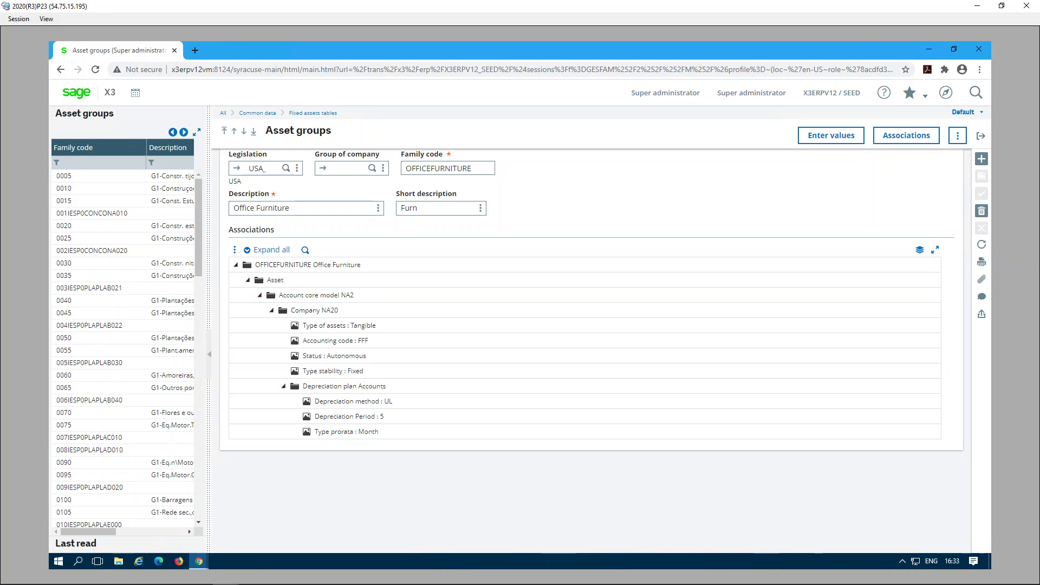
- Create an asset group with legislation USA, family code EQUIP, and Equipment as both description and short description
left_click(980, 159)
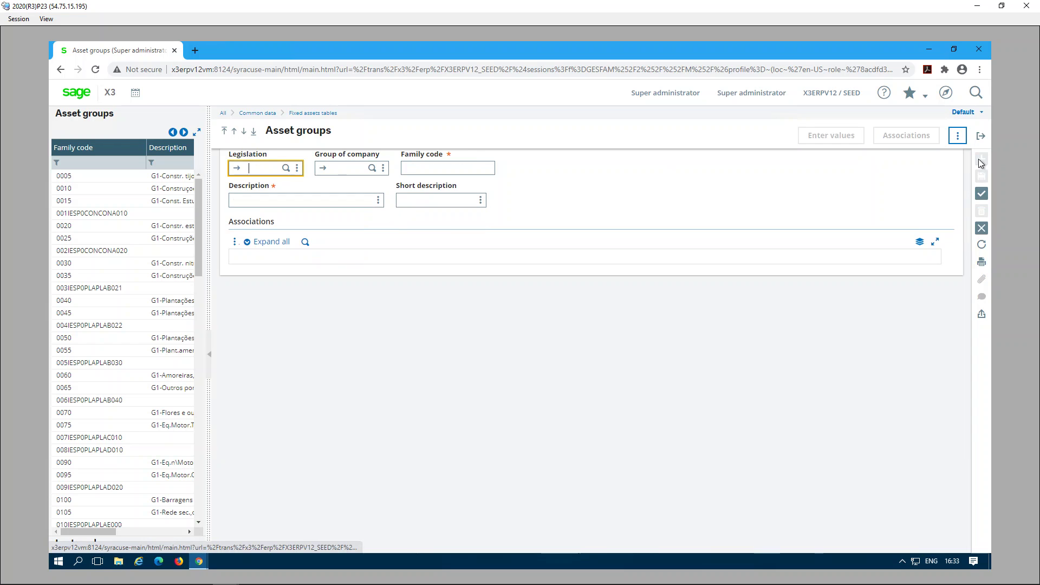
type("USA")
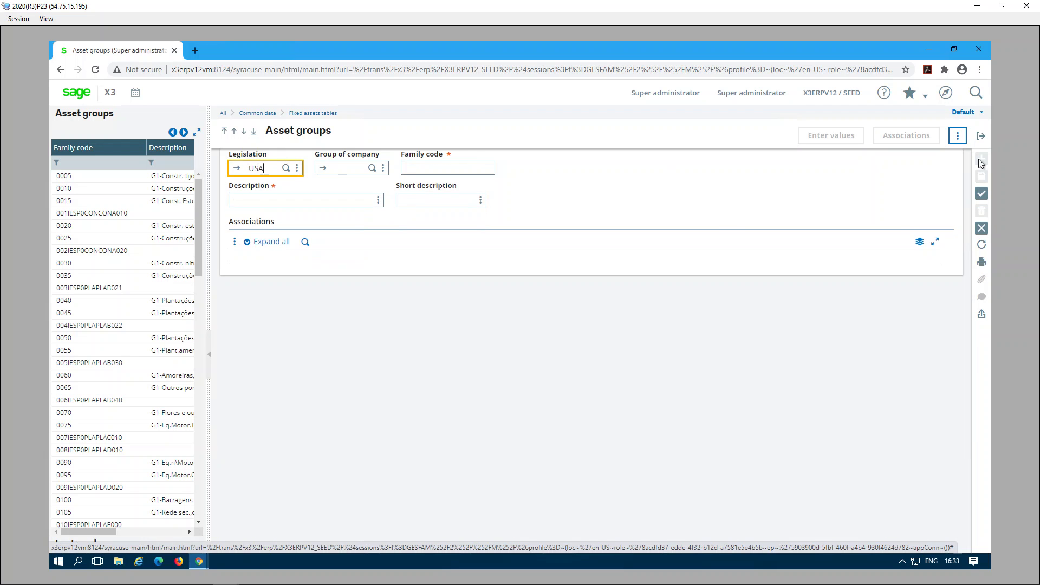
key("Tab")
key("Tab")
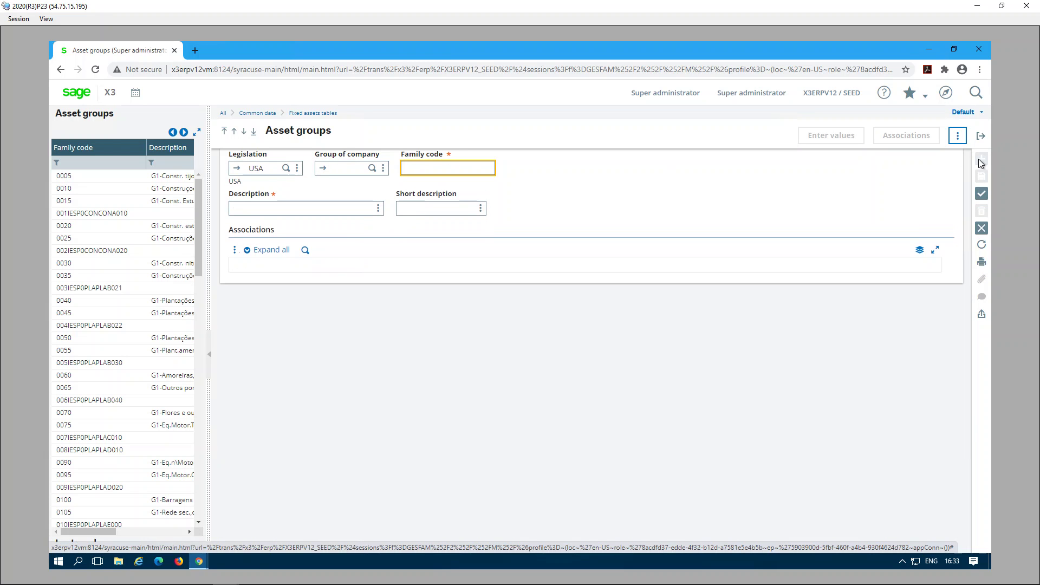
type("Equip")
key("Tab")
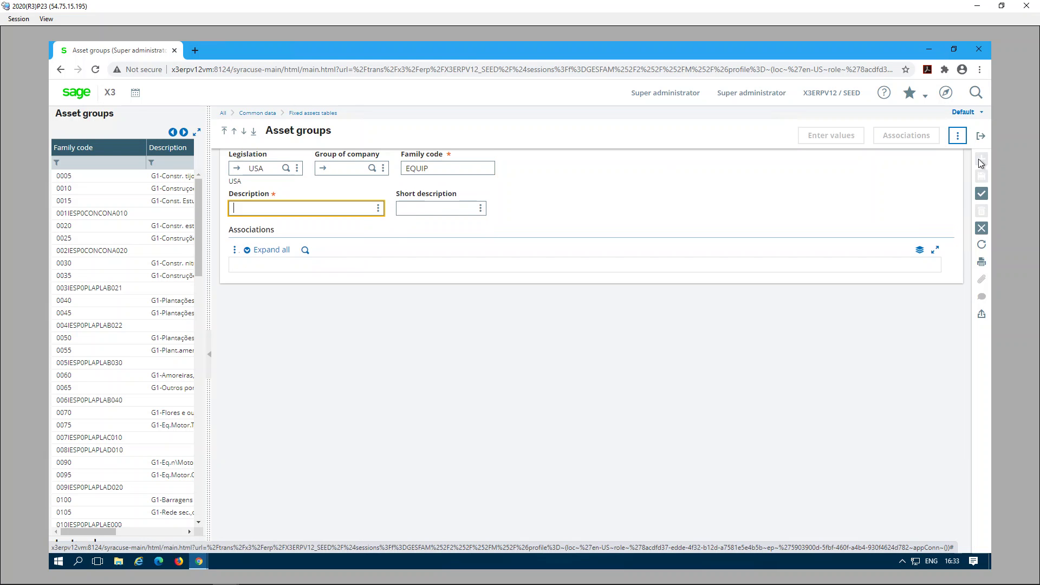
type("Equipment")
key("Tab")
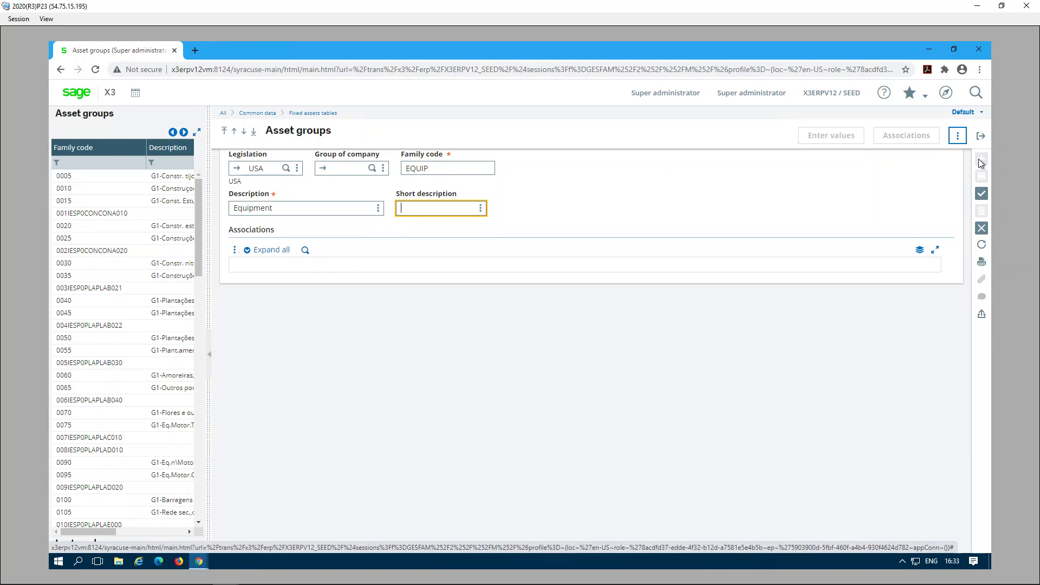
type("Equipment")
key("Tab")
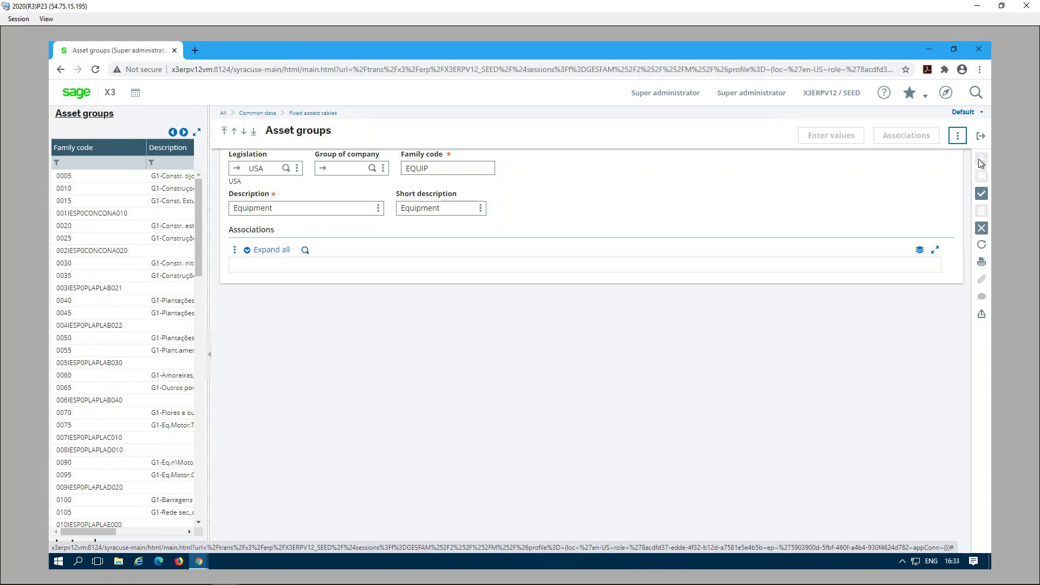
left_click(982, 193)
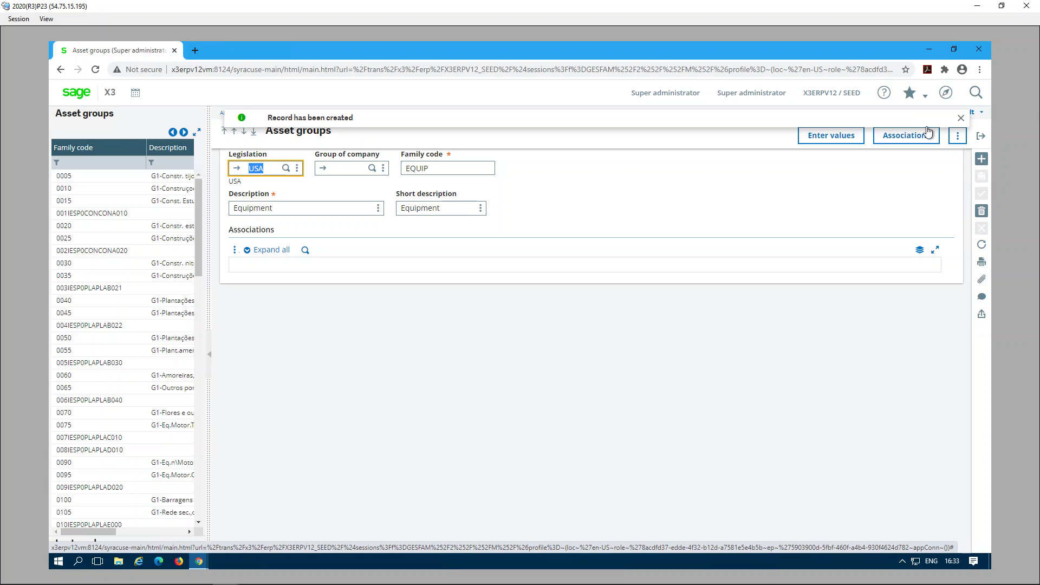
- Close the asset group record and open Associations - values from the favorites
left_click(982, 138)
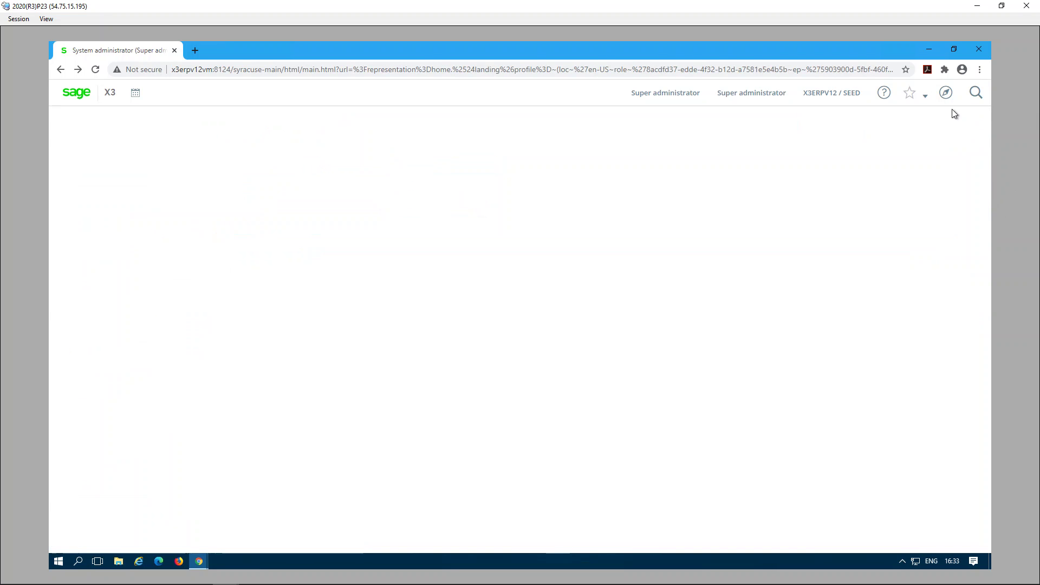
left_click(926, 96)
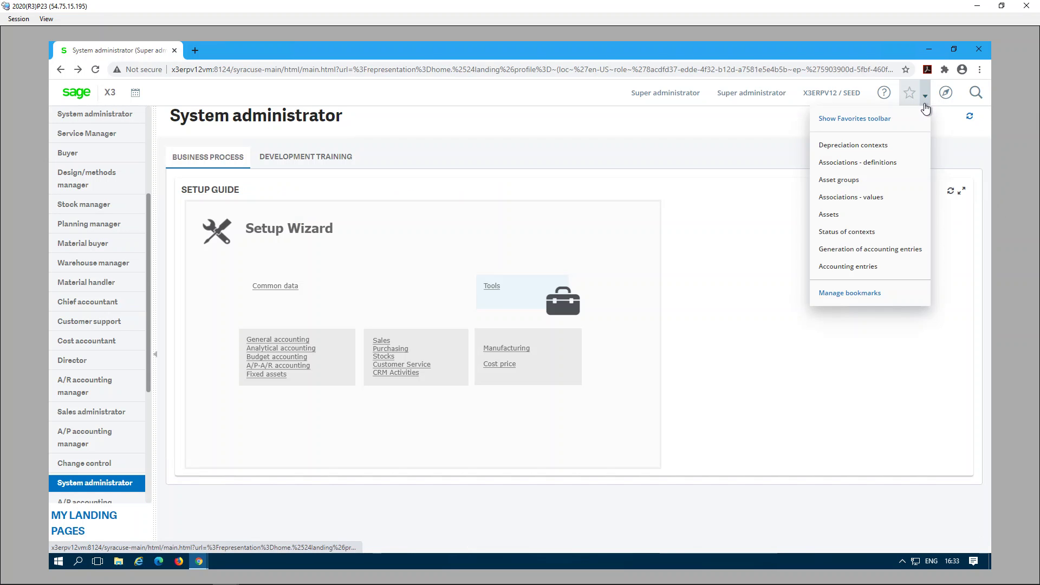
left_click(856, 200)
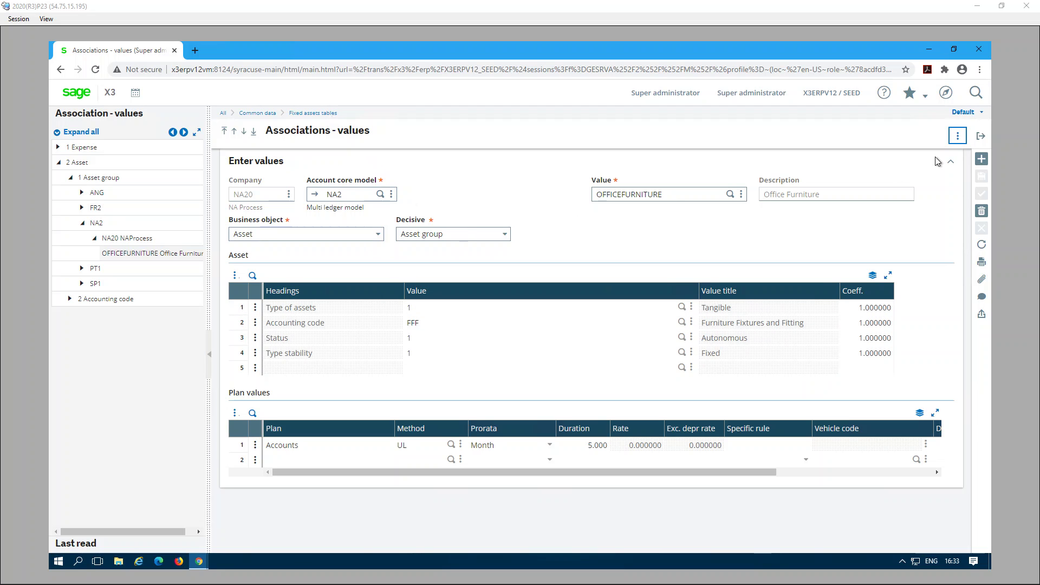
- Start a new association values record for company NA20 with business object Asset, decisive criterion Asset group and value EQUIP
left_click(982, 159)
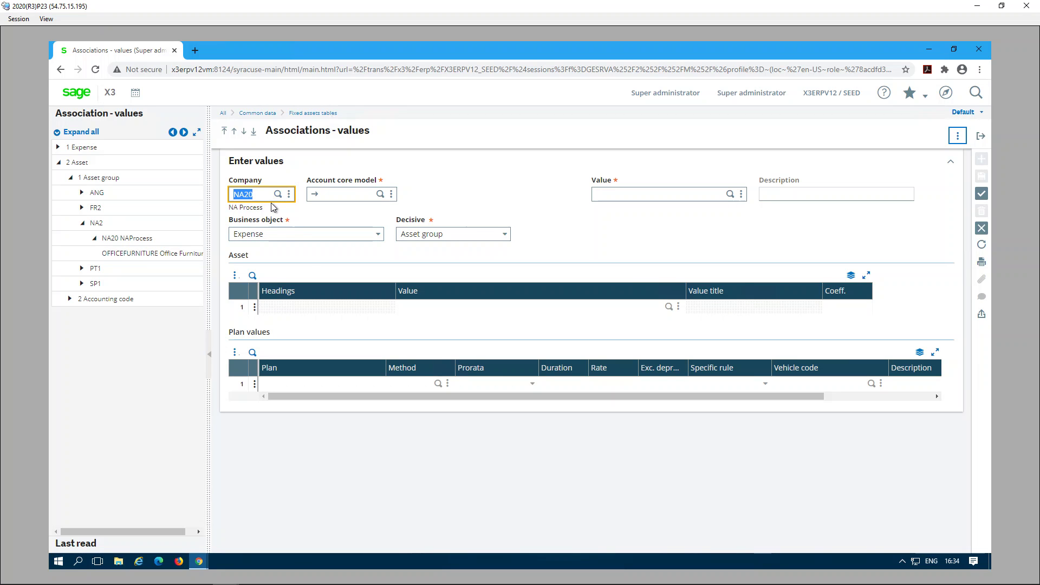
left_click(269, 220)
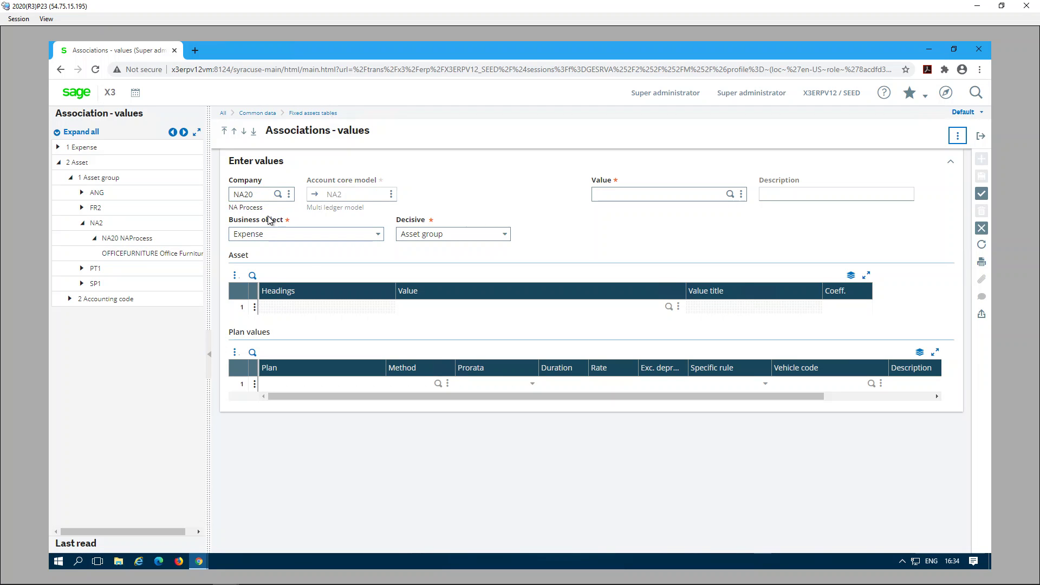
left_click(679, 197)
left_click(267, 233)
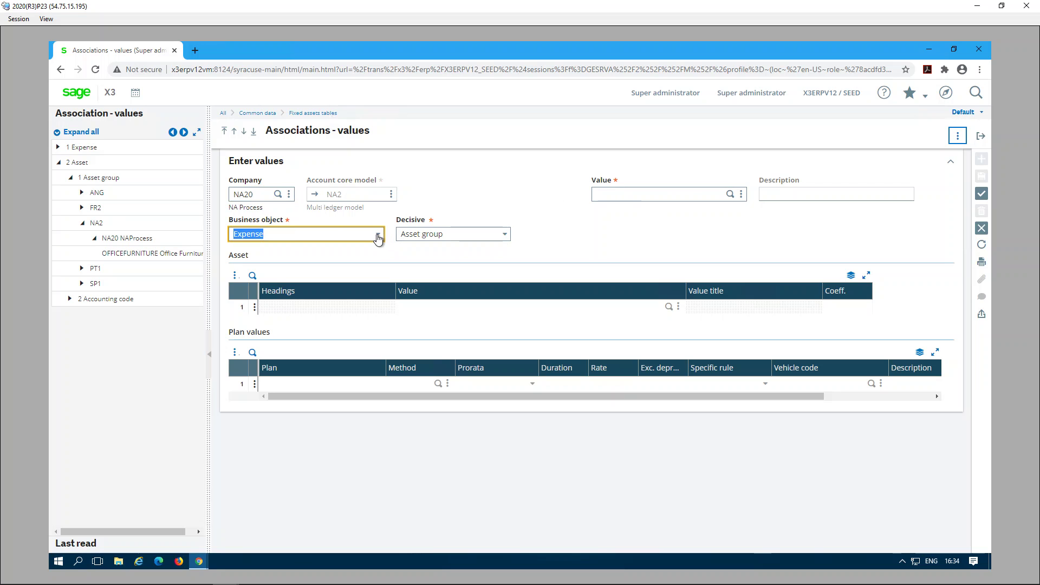
left_click(336, 238)
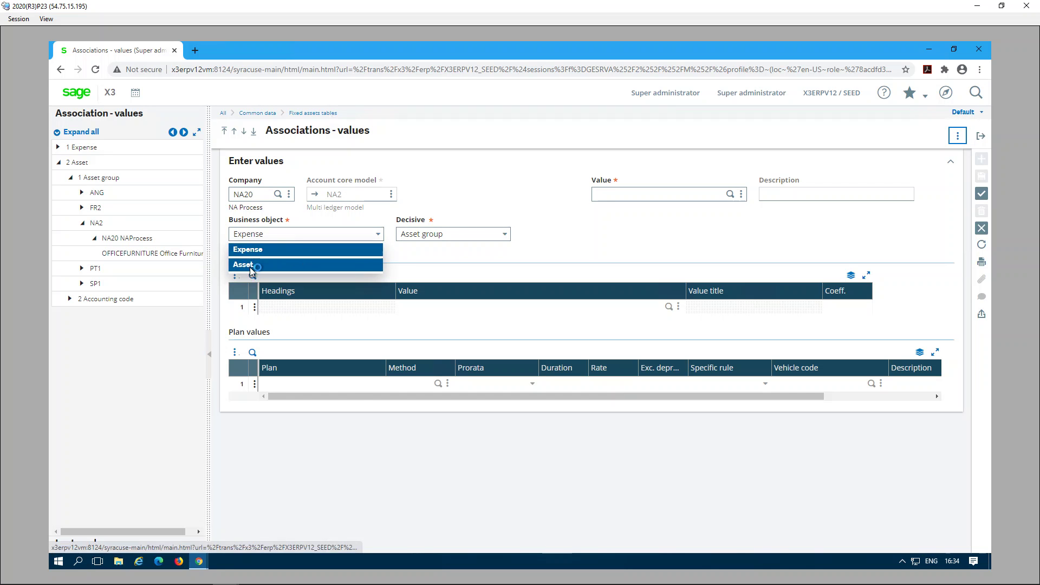
left_click(250, 266)
left_click(409, 235)
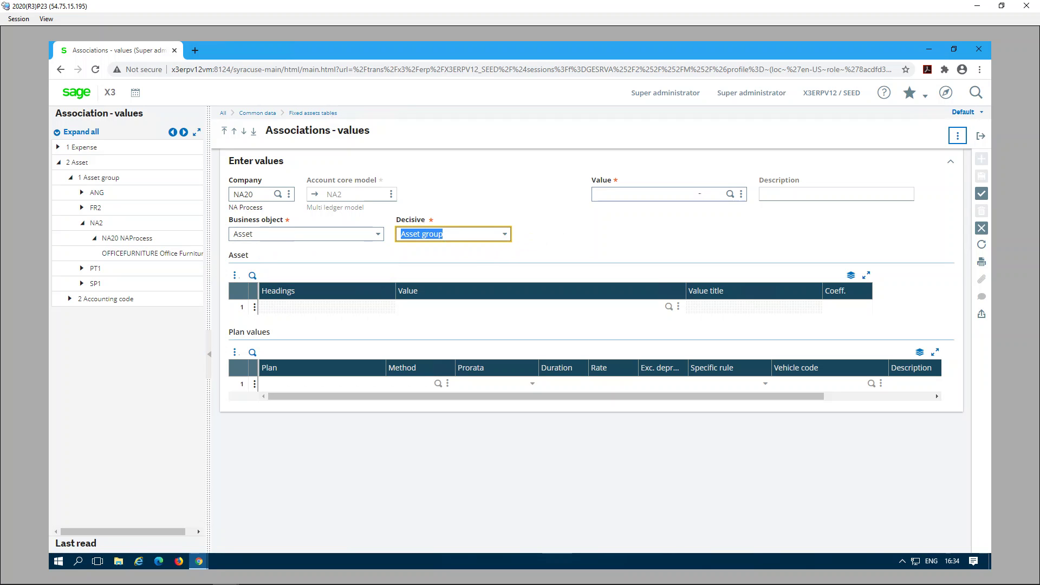
left_click(724, 194)
left_click(730, 194)
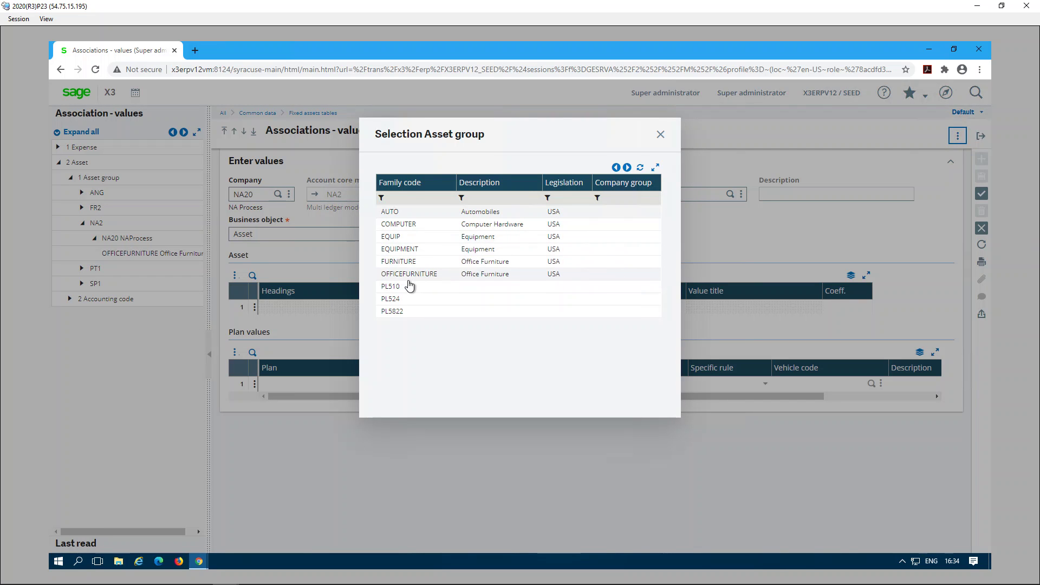
left_click(390, 236)
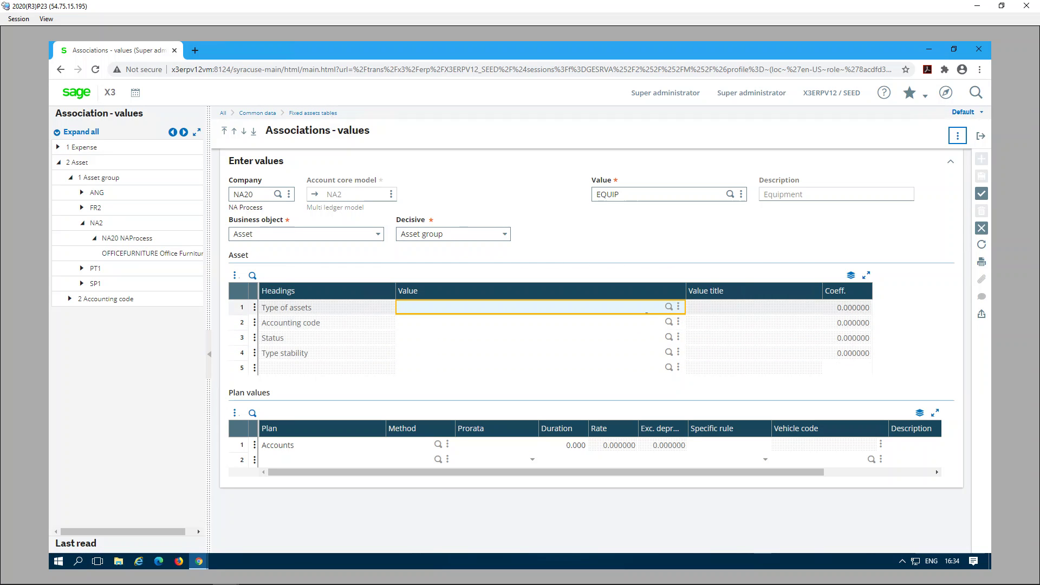
- Set the asset values to type Tangible, accounting code EQUIP, status Autonomous and type stability Fixed
left_click(670, 309)
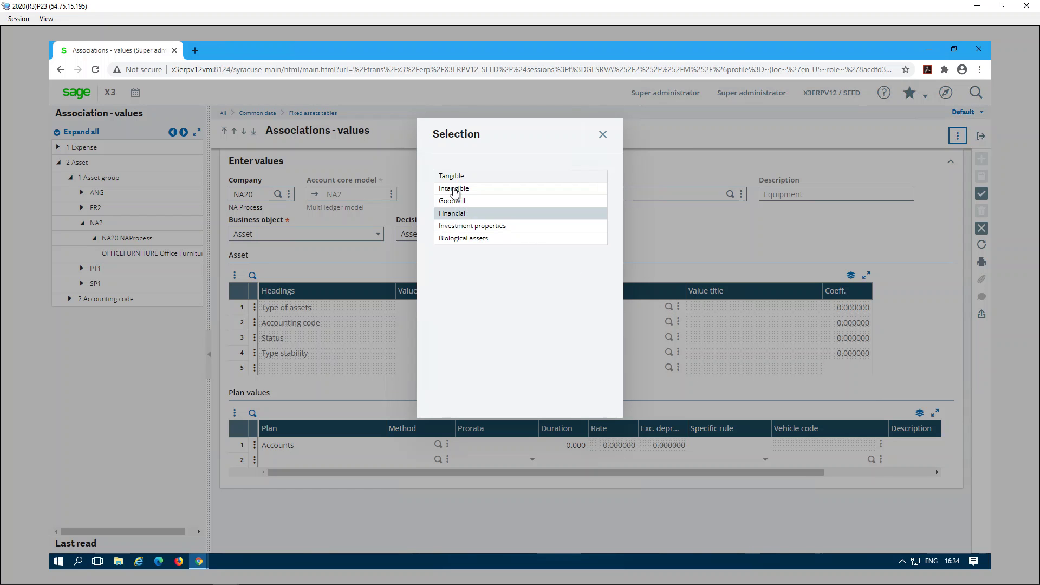
left_click(456, 176)
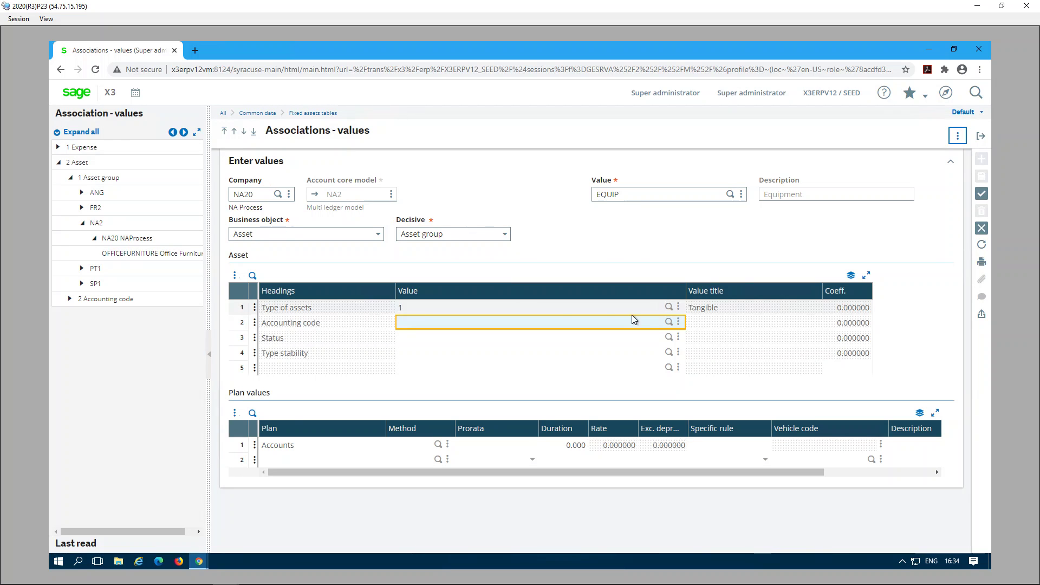
left_click(668, 323)
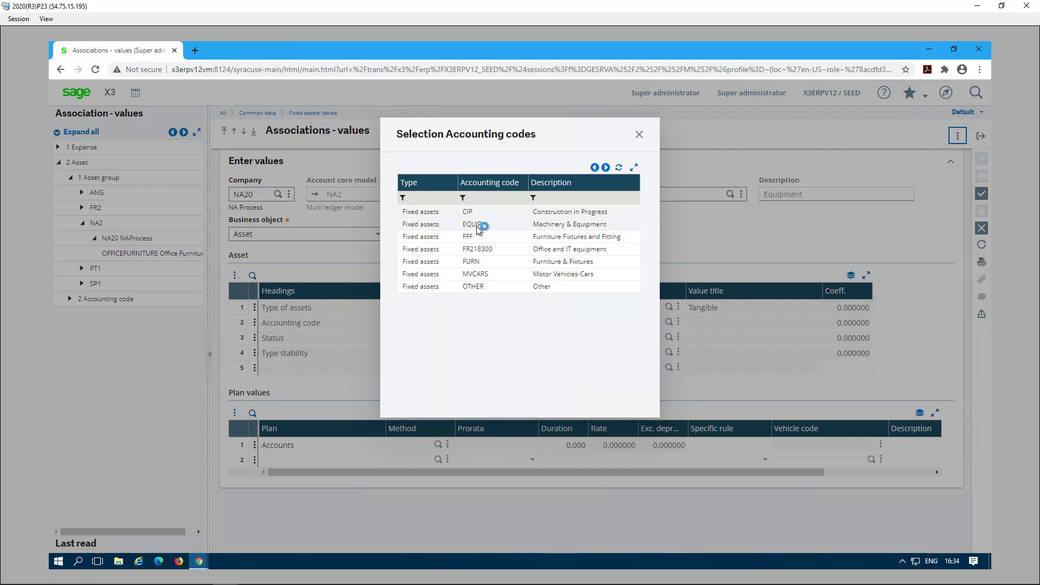
left_click(477, 226)
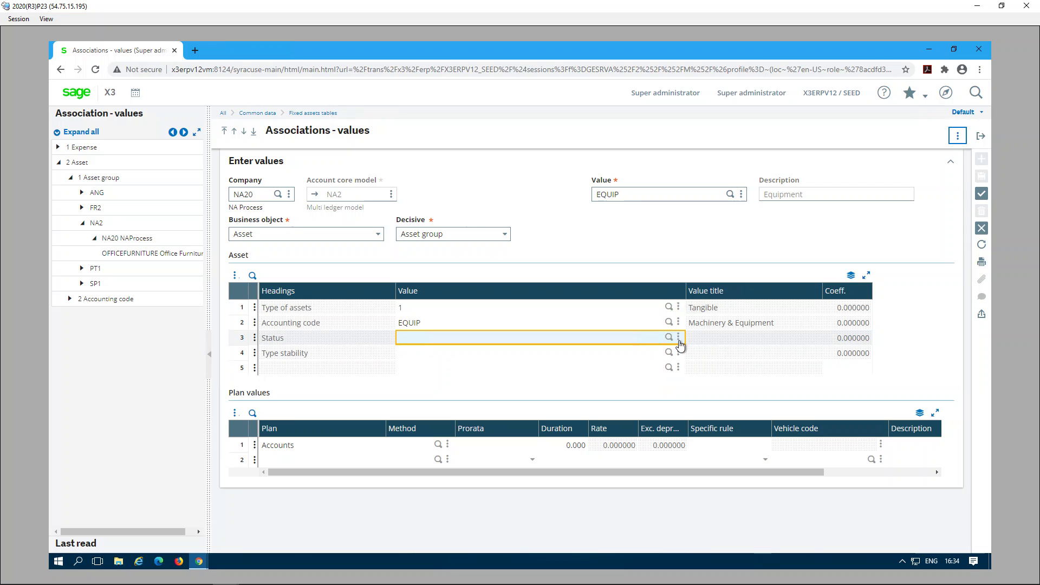
left_click(669, 337)
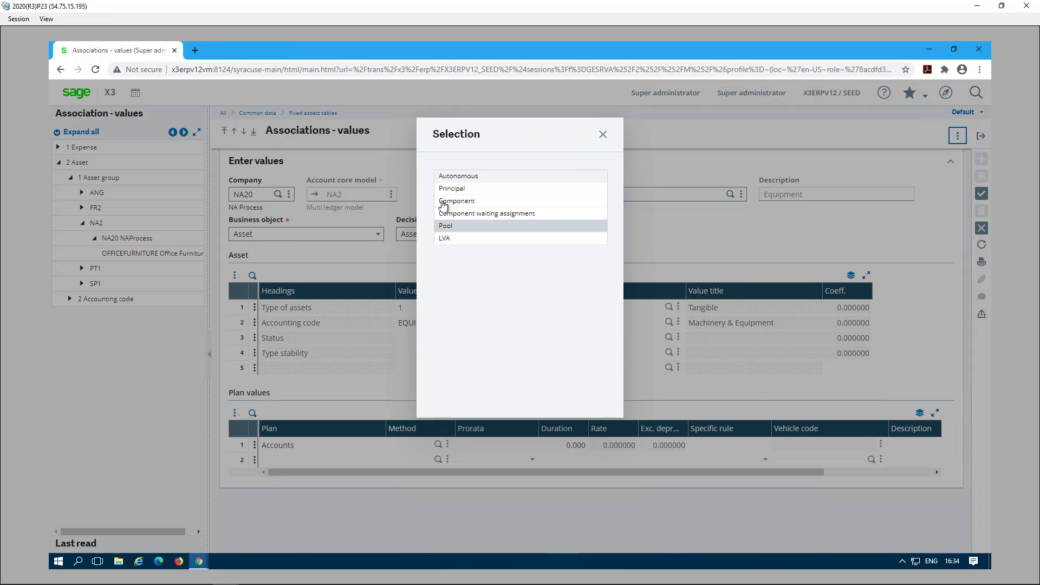
left_click(473, 182)
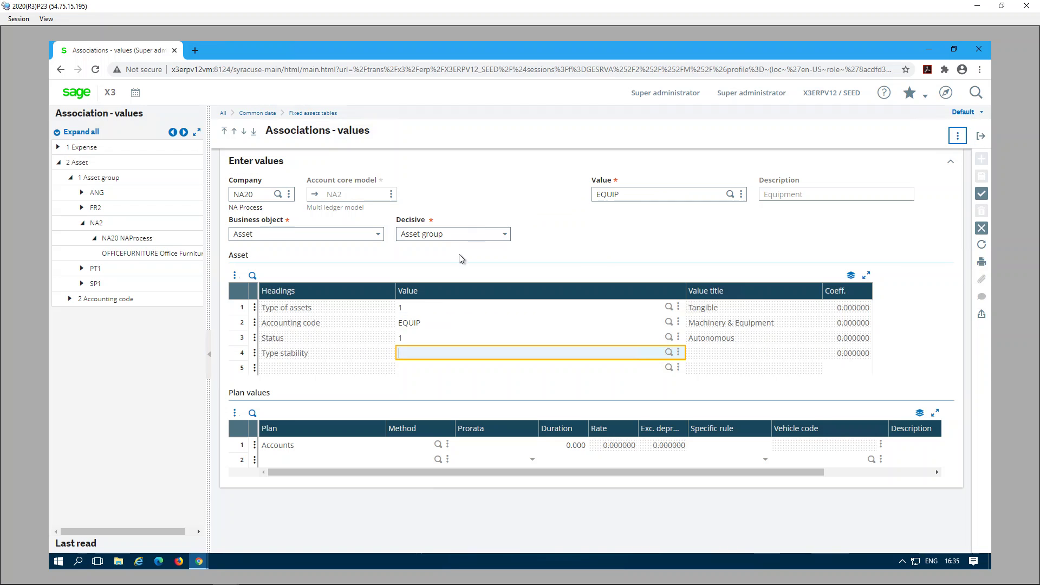
left_click(669, 355)
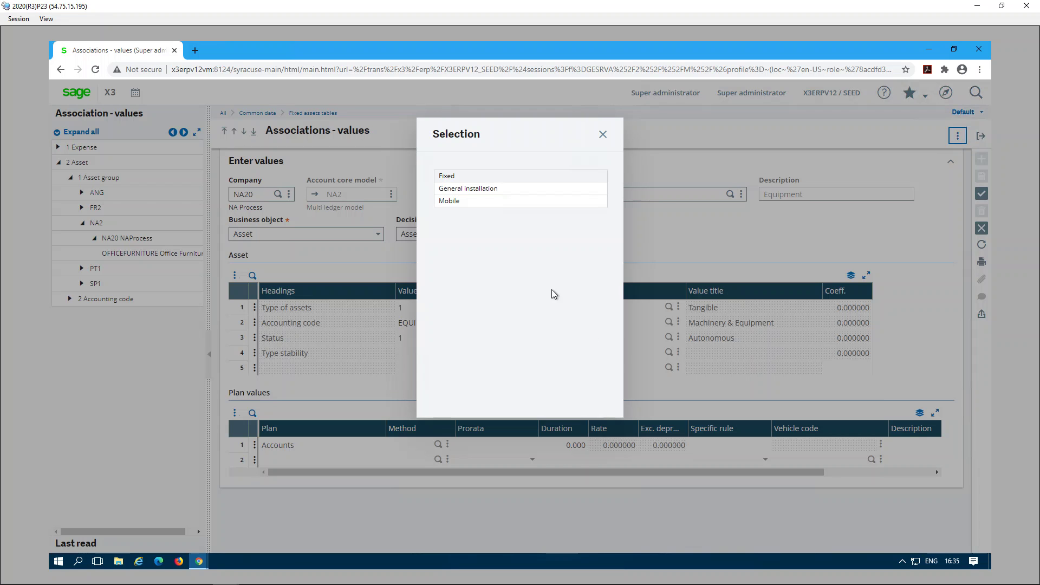
left_click(454, 177)
- Set the Accounts plan to straight-line method UL, prorata Month and duration 5, and create the association values record
left_click(414, 445)
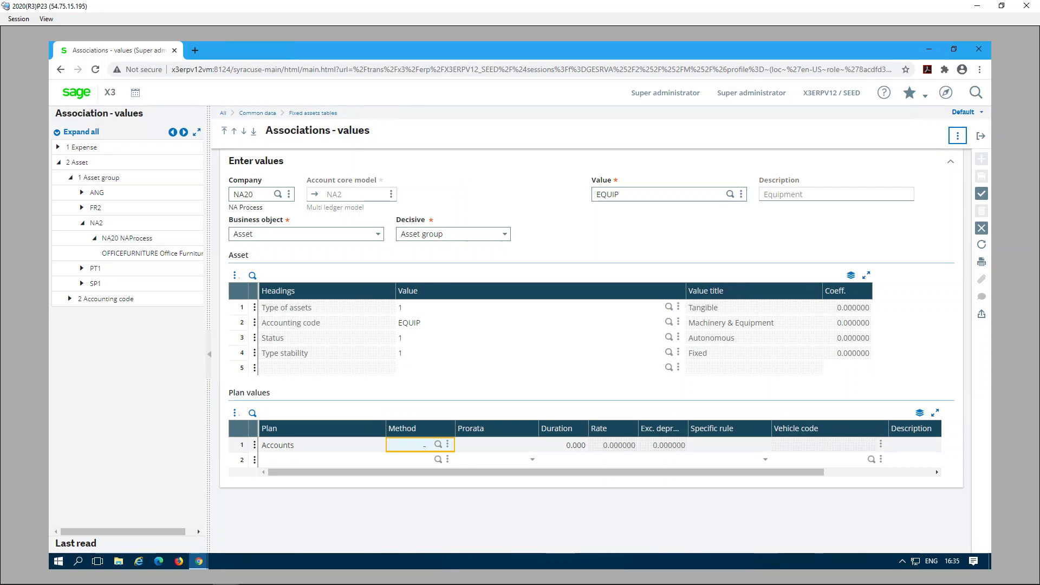
left_click(437, 444)
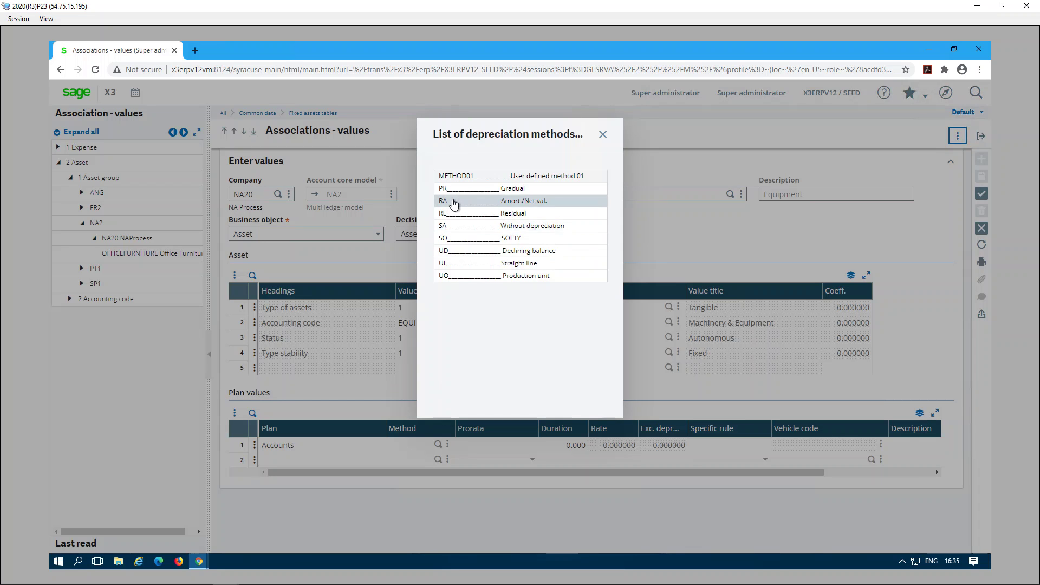
left_click(471, 263)
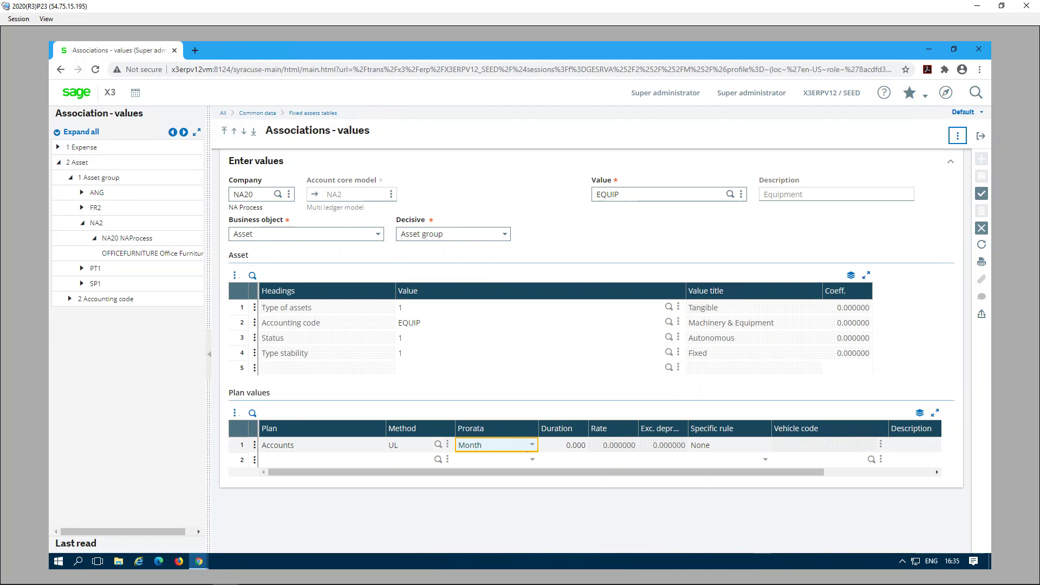
left_click(532, 450)
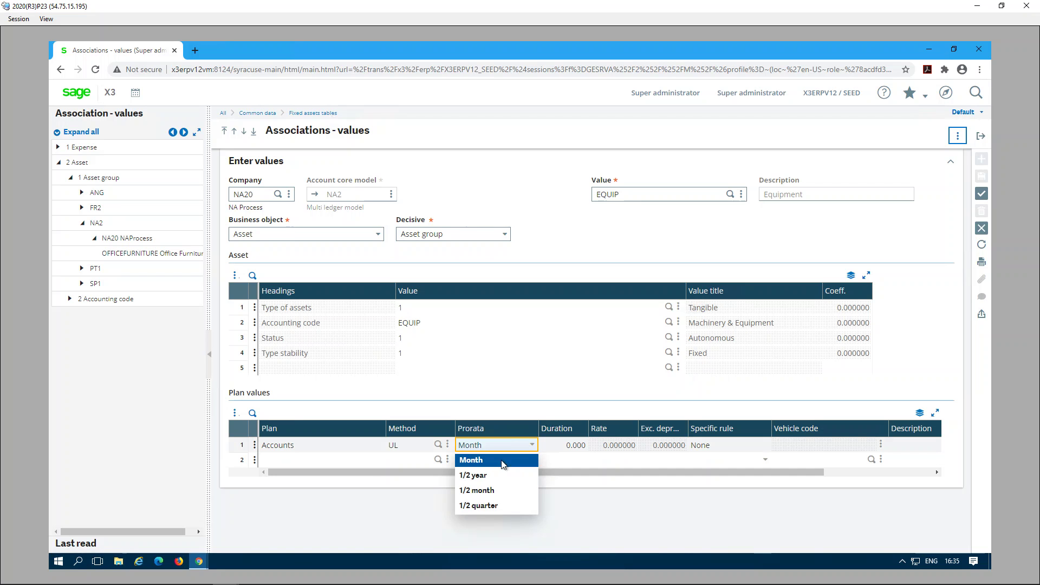
left_click(473, 459)
key("Tab")
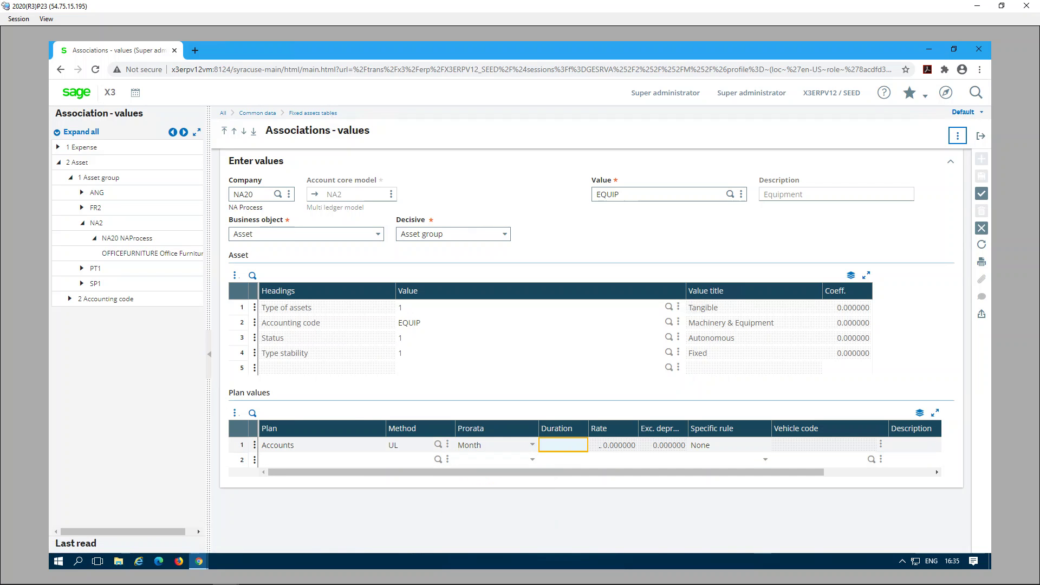
type("5")
key("Return")
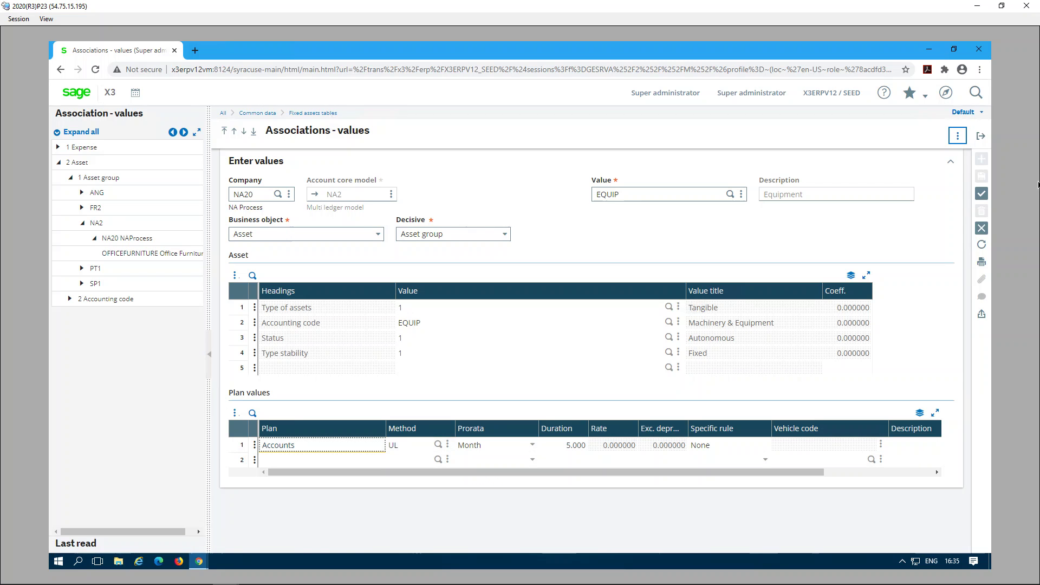
left_click(979, 195)
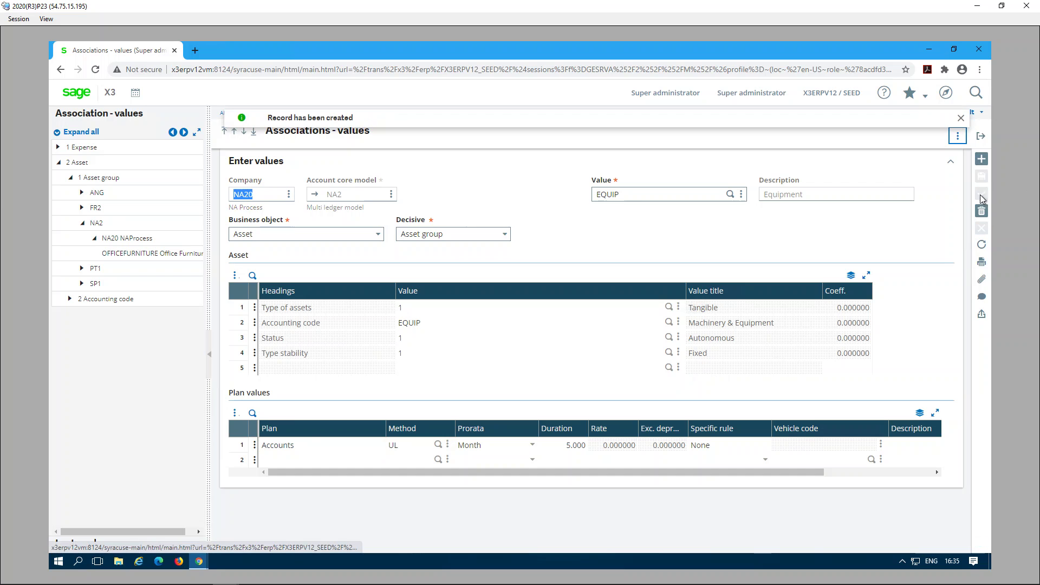
- Close the association values record and open Assets from the favorites
left_click(982, 139)
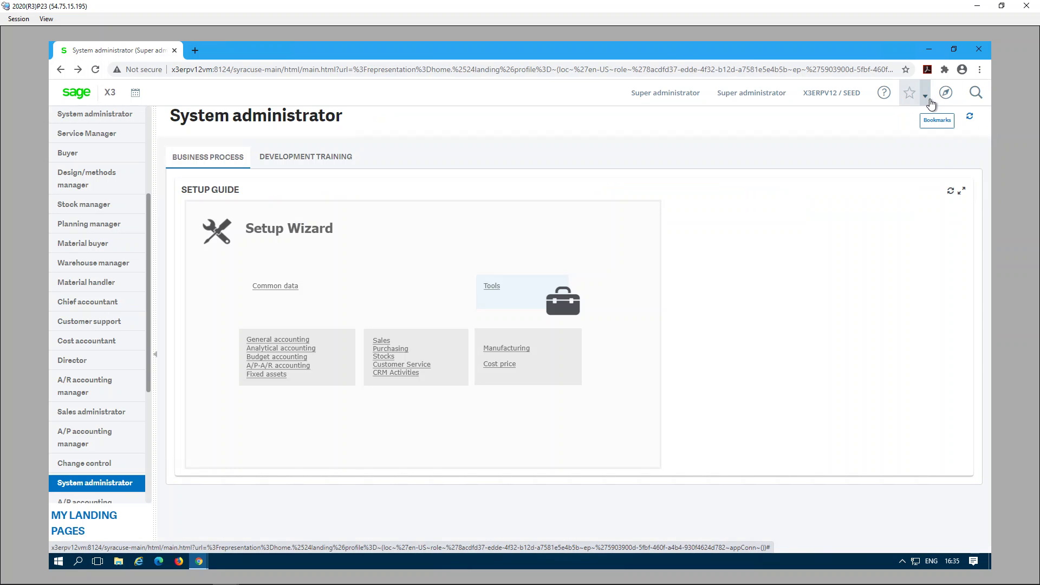
left_click(925, 97)
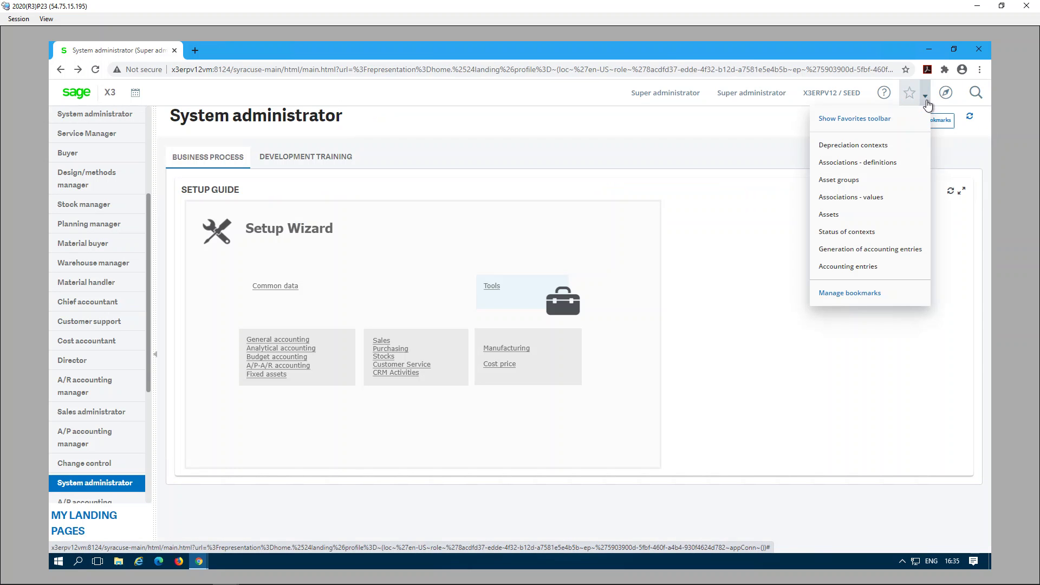
left_click(834, 222)
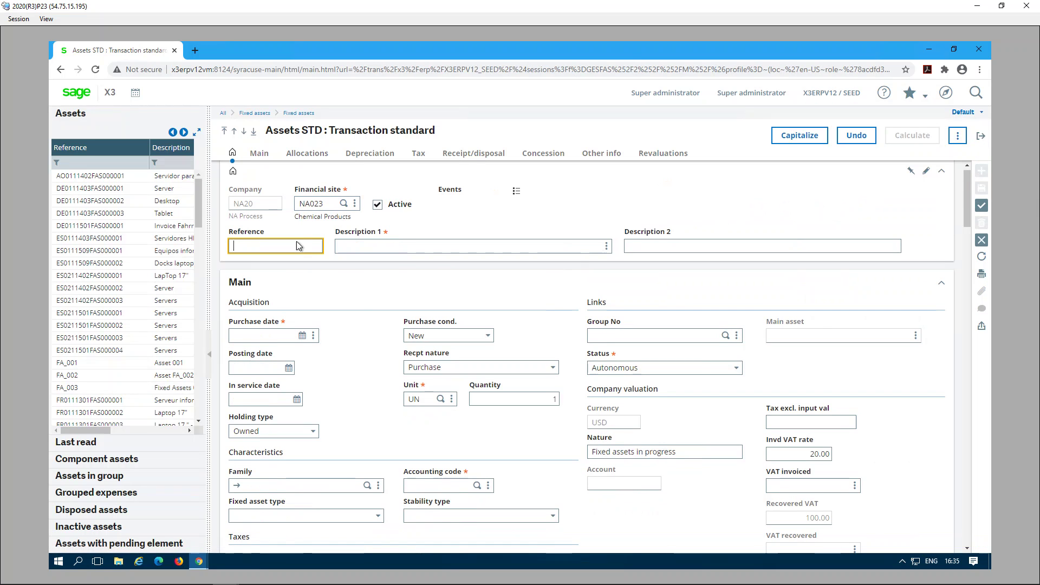
- Give the new fixed asset for site NA023 the reference FA_004 and the description Fixed Asset 004
type("FA_")
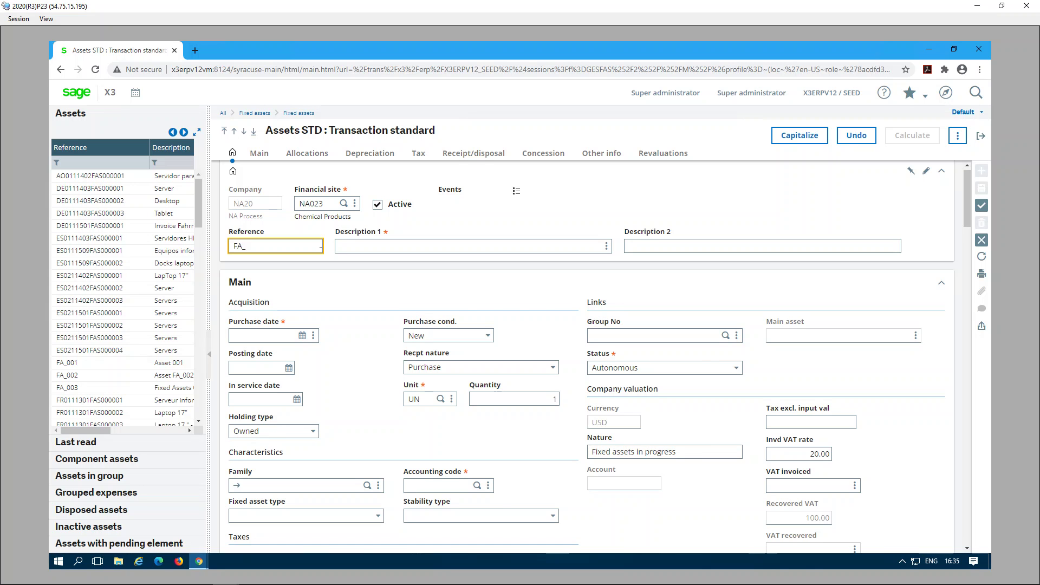
type("004")
key("Tab")
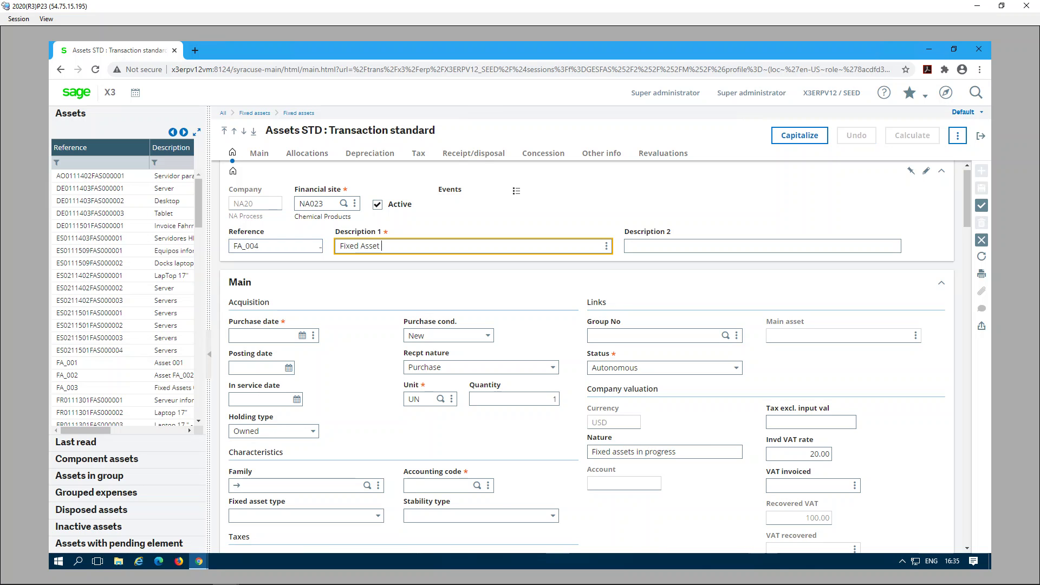
key("Tab")
left_click(322, 248)
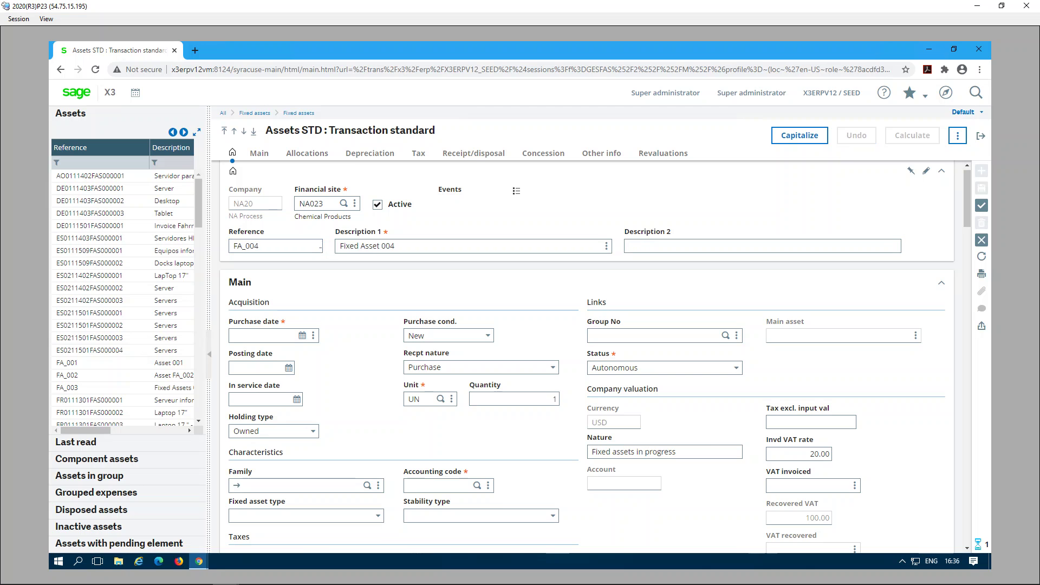
- Set the asset's purchase date to 01/01/2020 and select EQUIP as its family
type("010120")
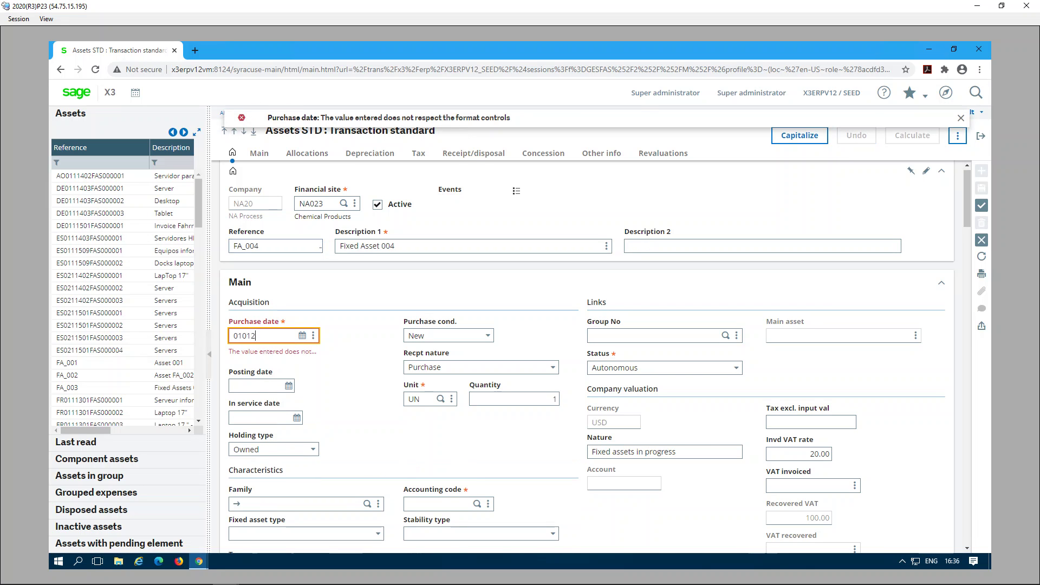
key("Tab")
key("Tab")
key("Tab")
key("Tab")
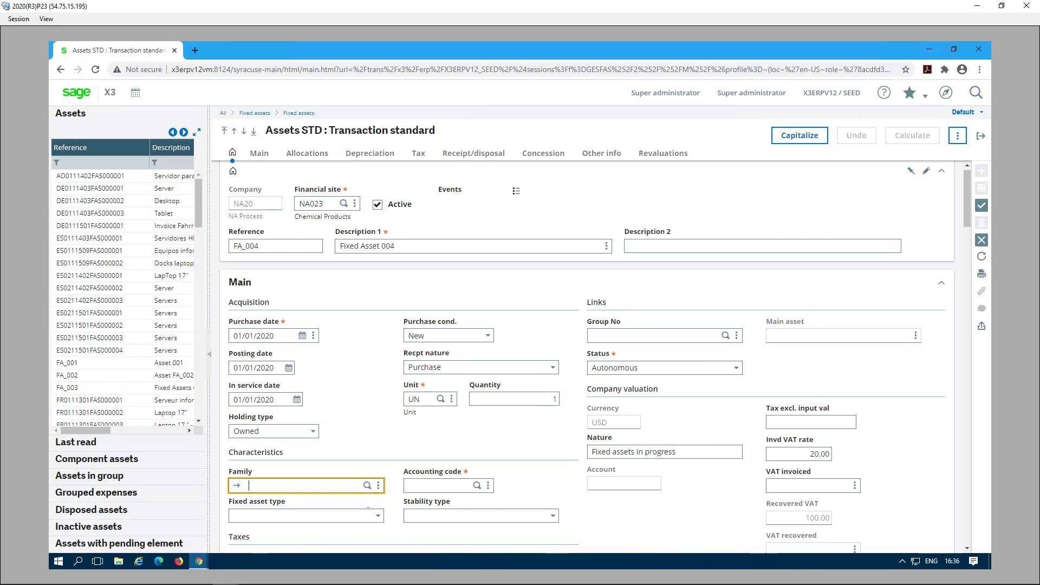
left_click(367, 486)
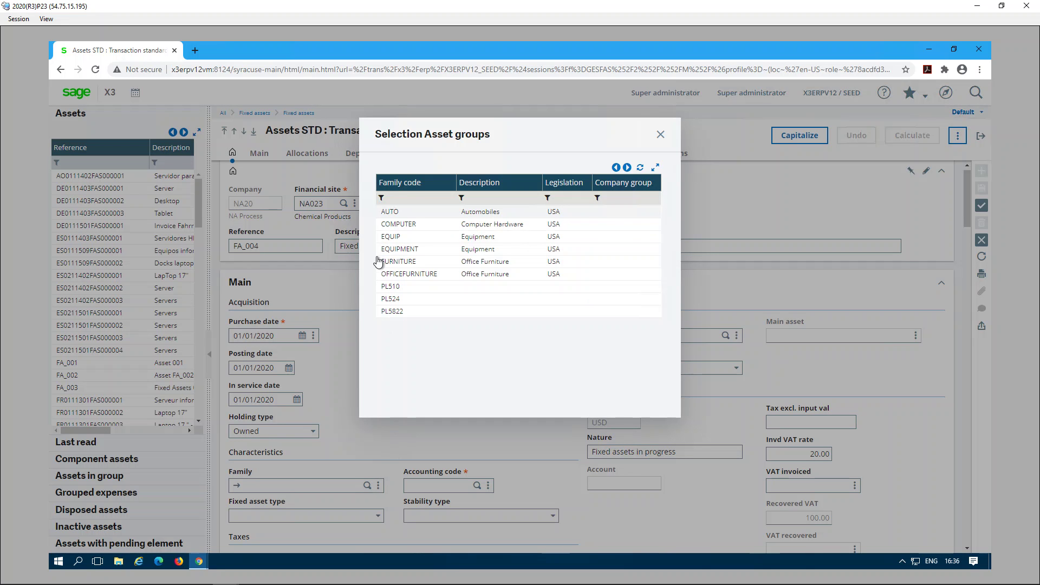
left_click(482, 239)
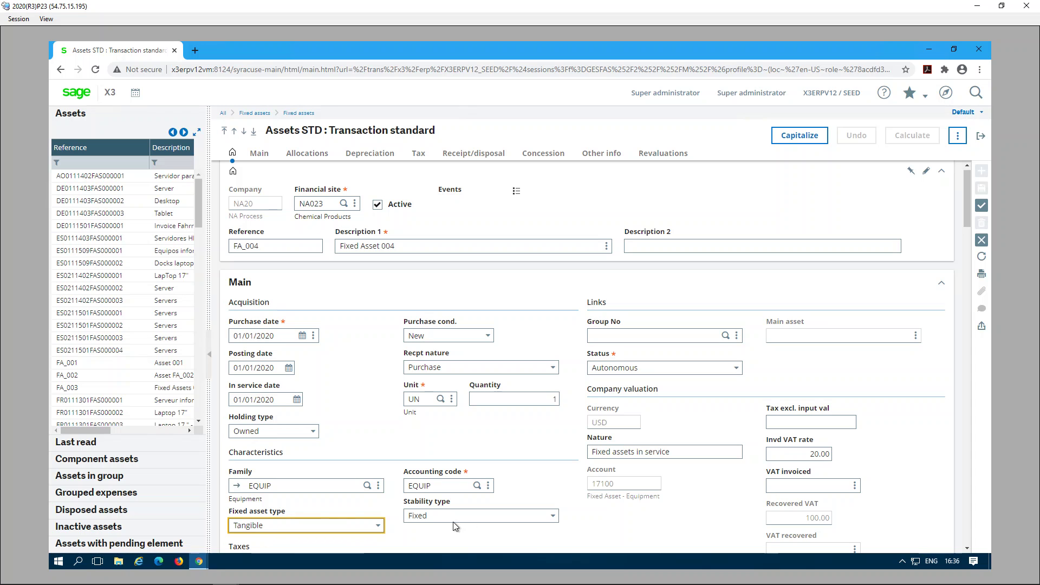
- Enter a balance sheet value of 10,000 for the Accounts depreciation plan and create the asset
scroll(606, 514, "down", 2)
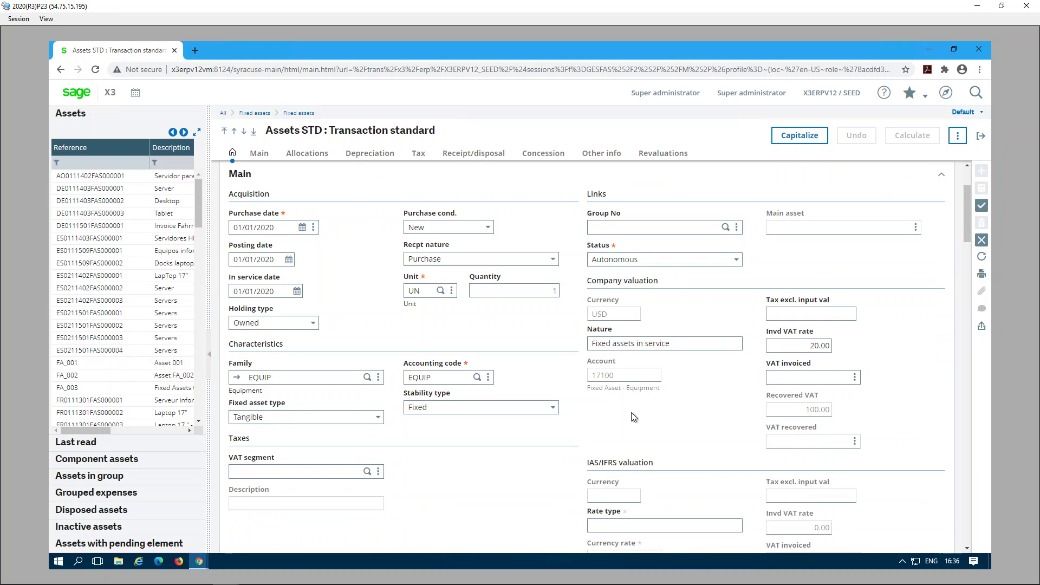
scroll(505, 519, "down", 10)
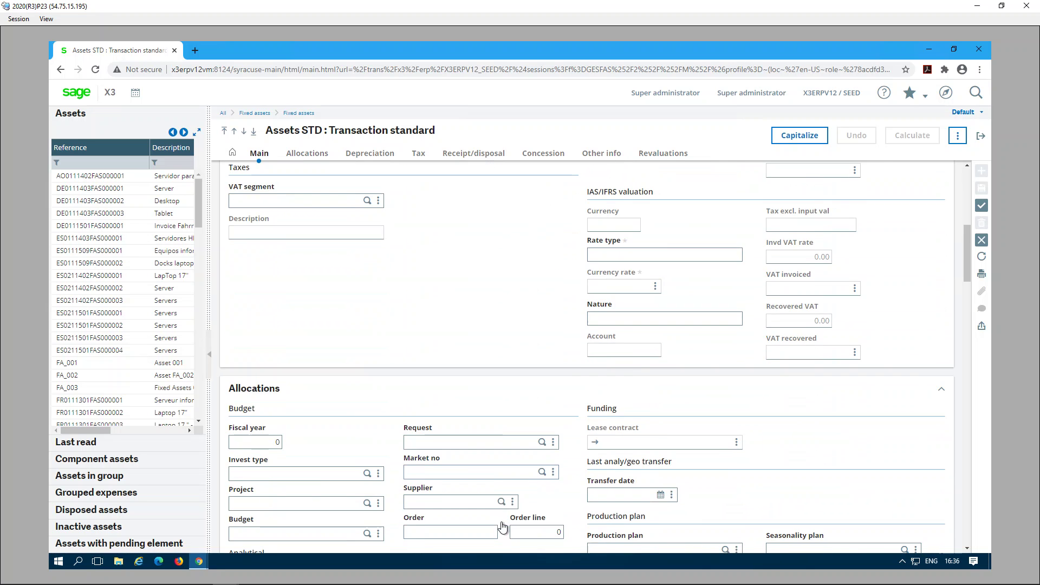
scroll(503, 522, "down", 3)
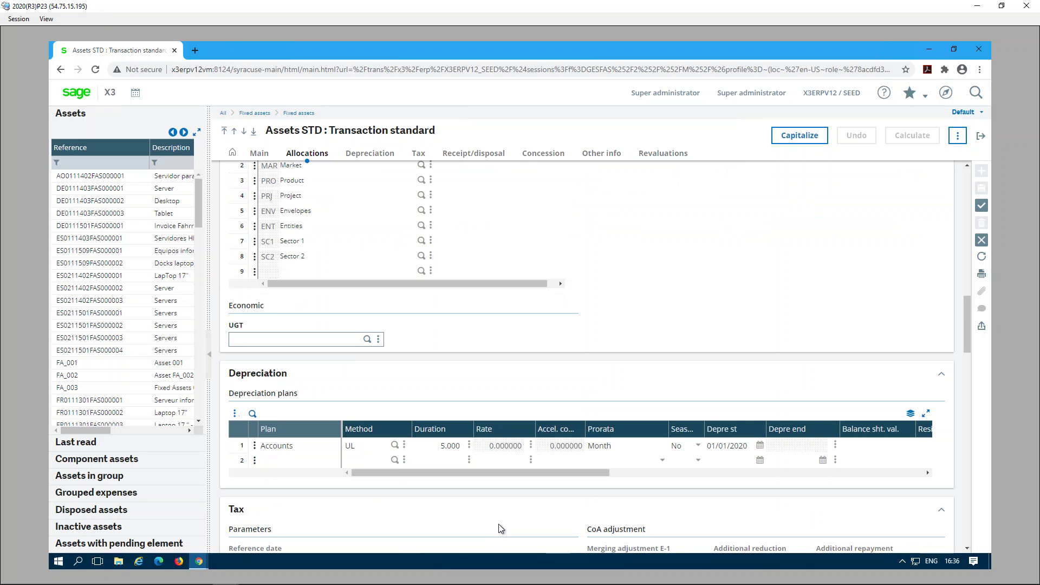
scroll(498, 524, "down", 1)
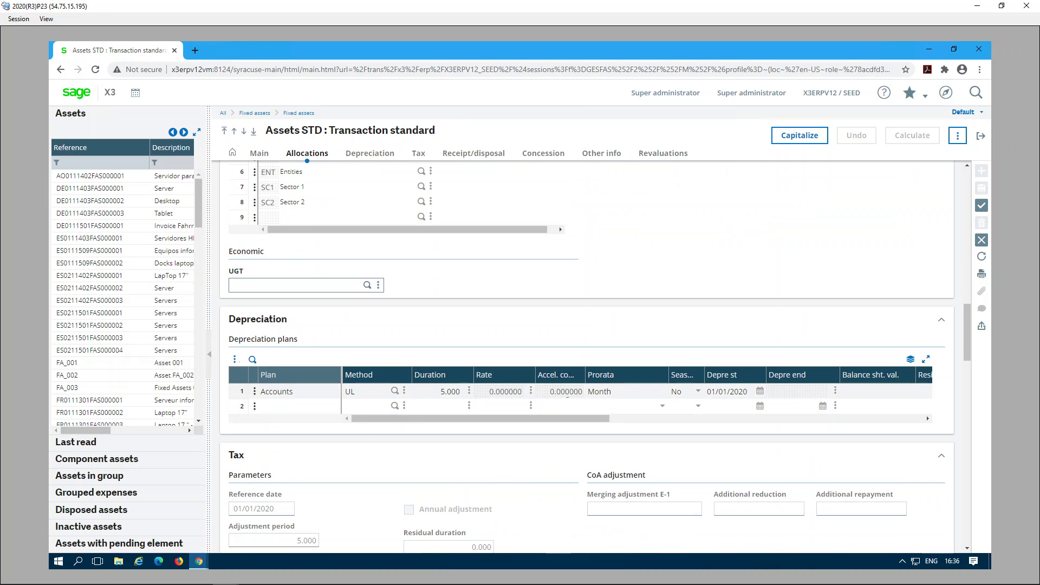
left_click(869, 391)
type("10,000")
key("Tab")
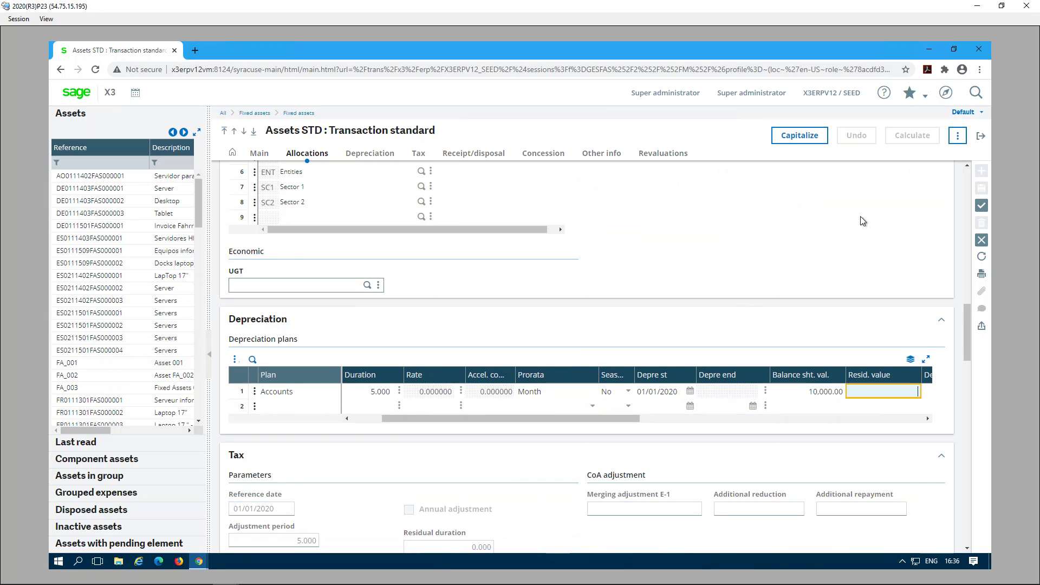
left_click(982, 205)
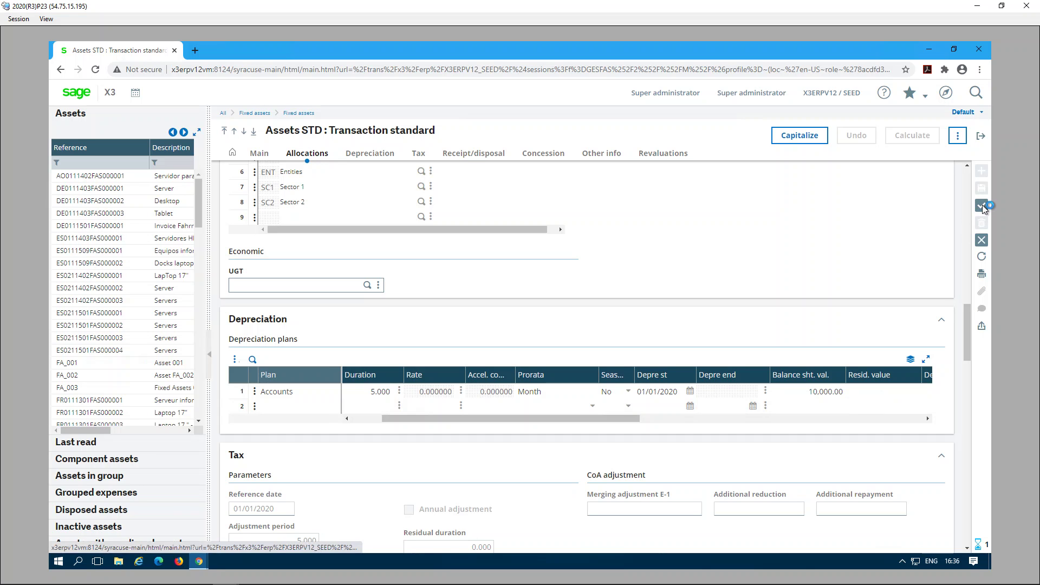